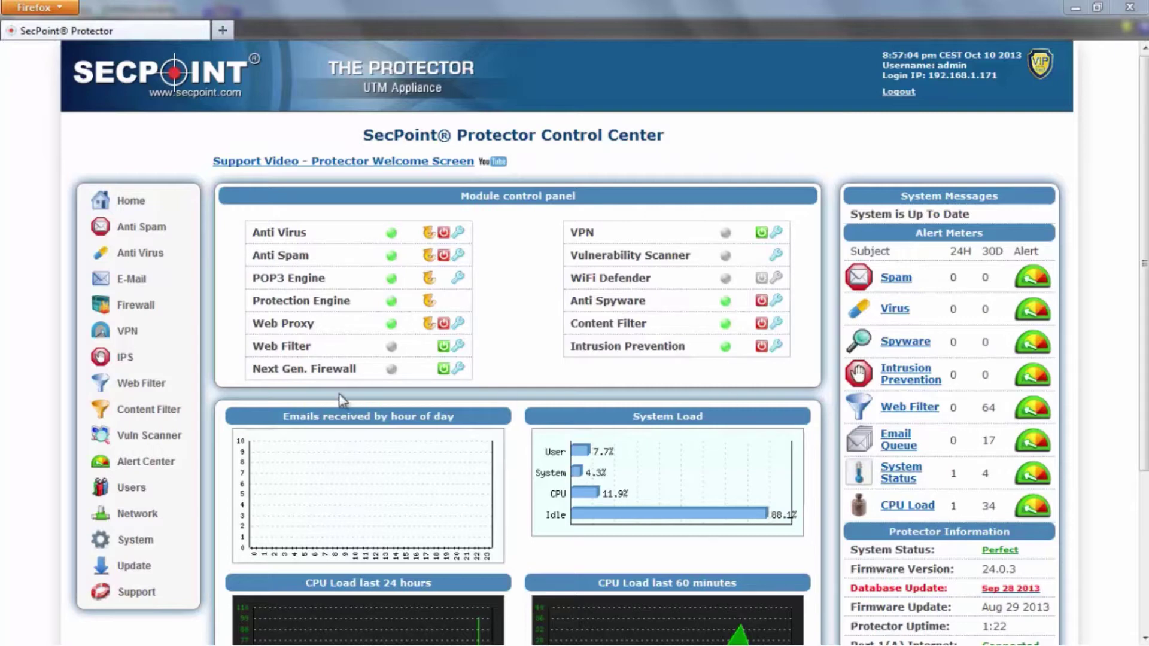
mouse_move(173, 358)
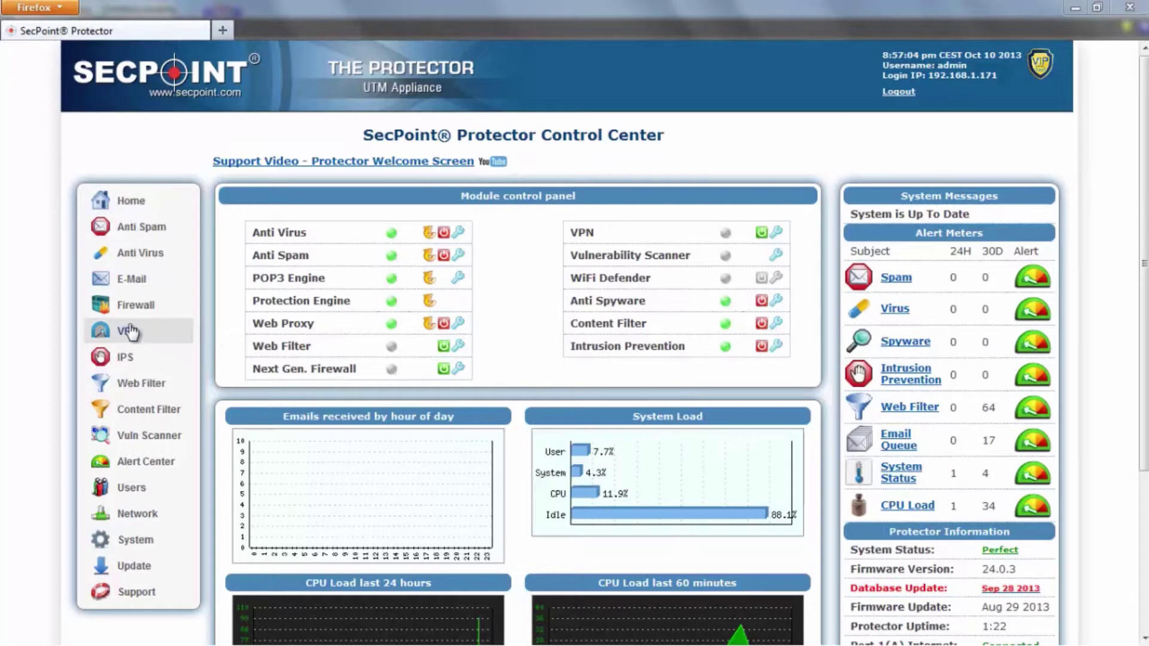
mouse_move(110, 285)
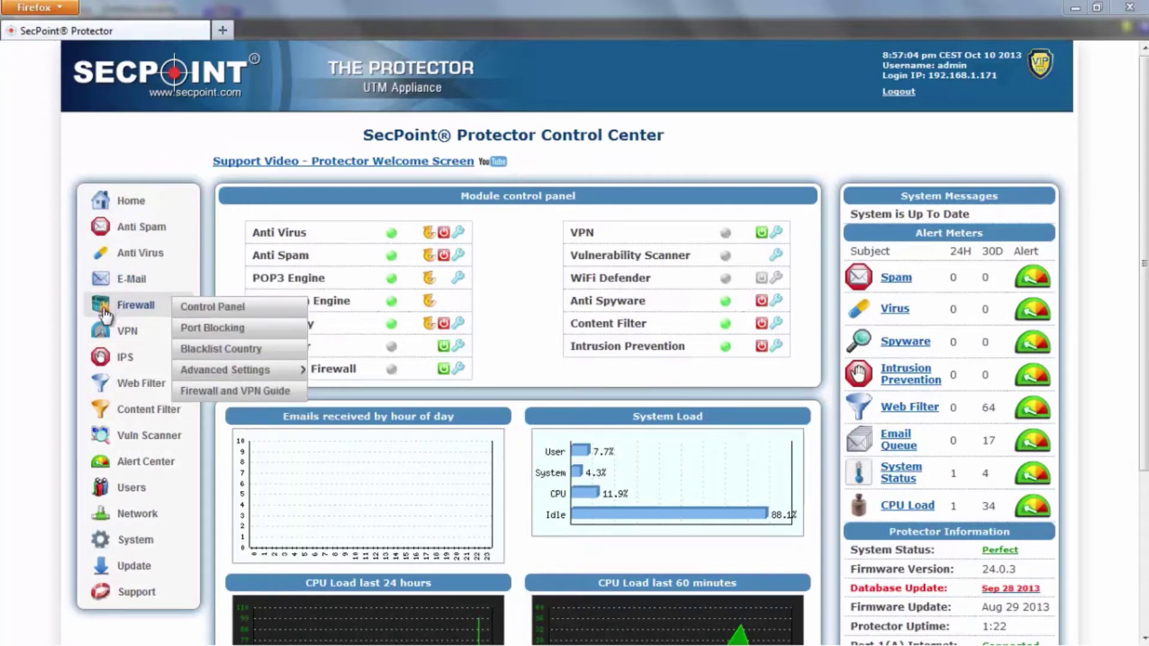
mouse_move(98, 357)
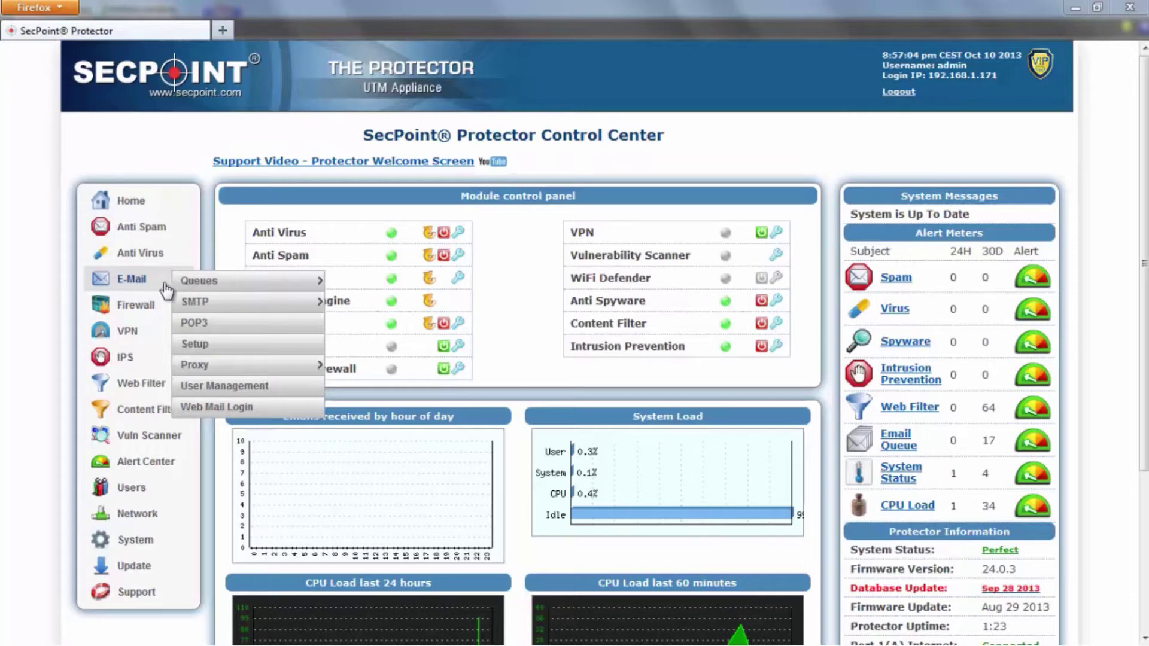
mouse_move(192, 304)
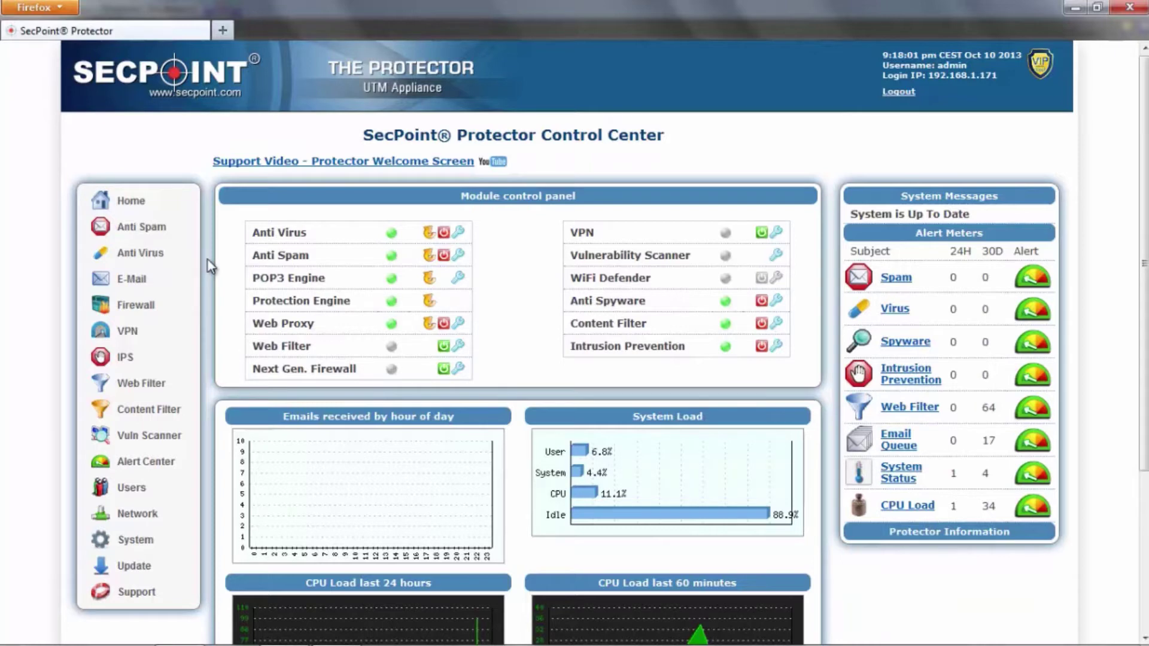
Step: In the Anti Spam setup, allow users to delete their own quarantined messages
mouse_move(164, 235)
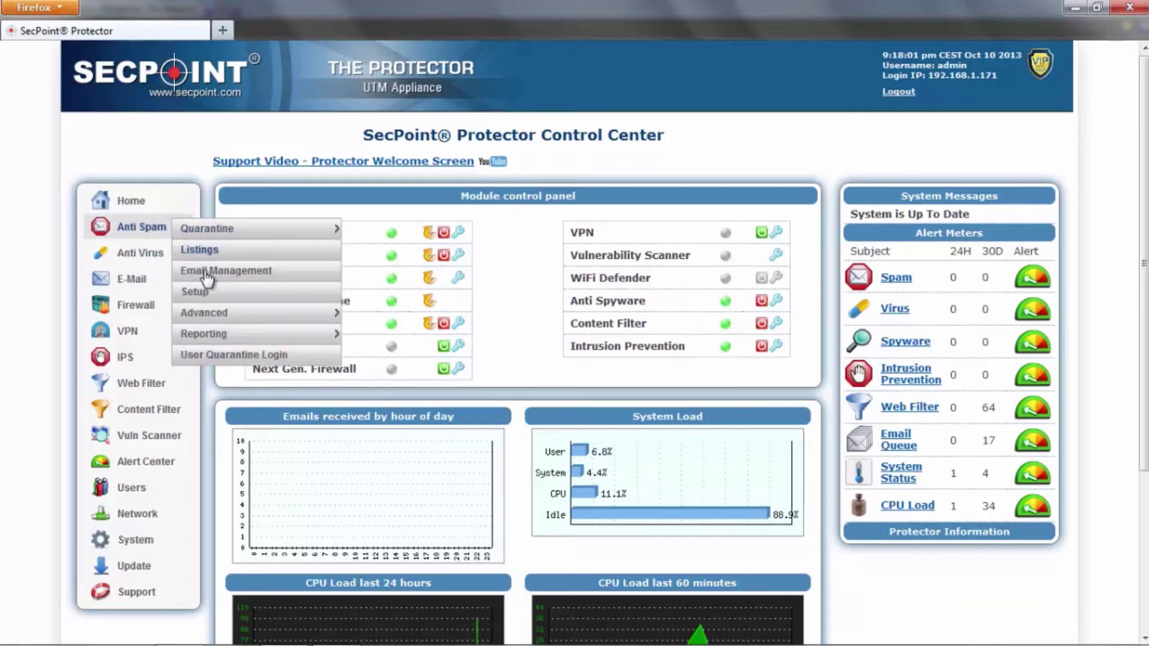
left_click(201, 293)
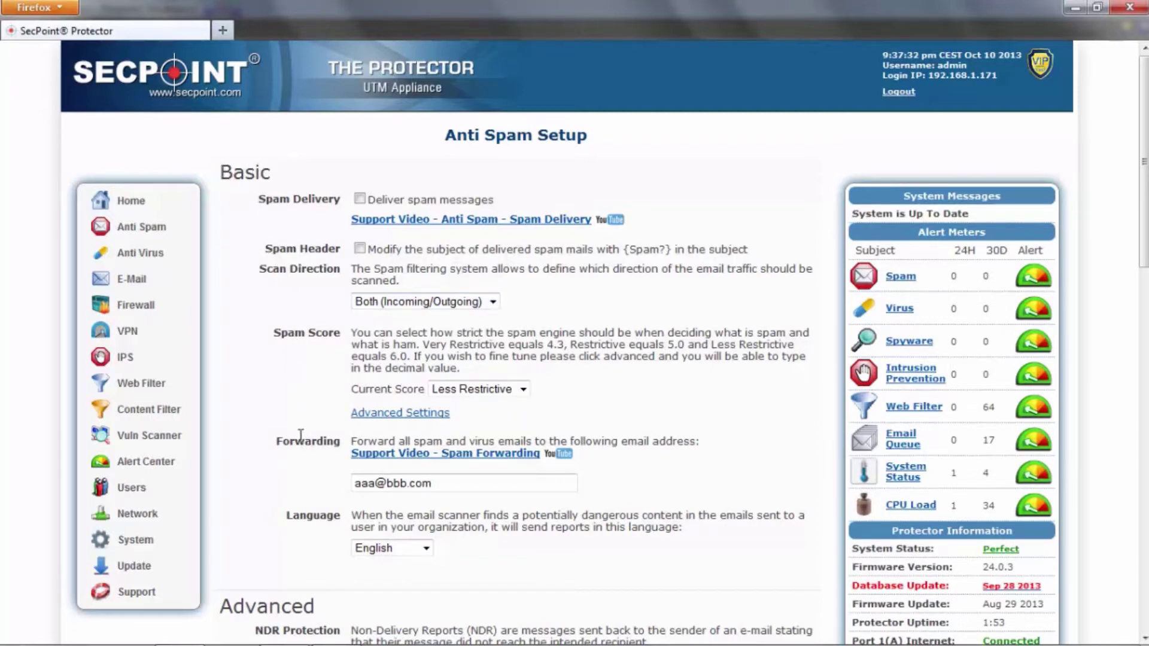
mouse_move(173, 244)
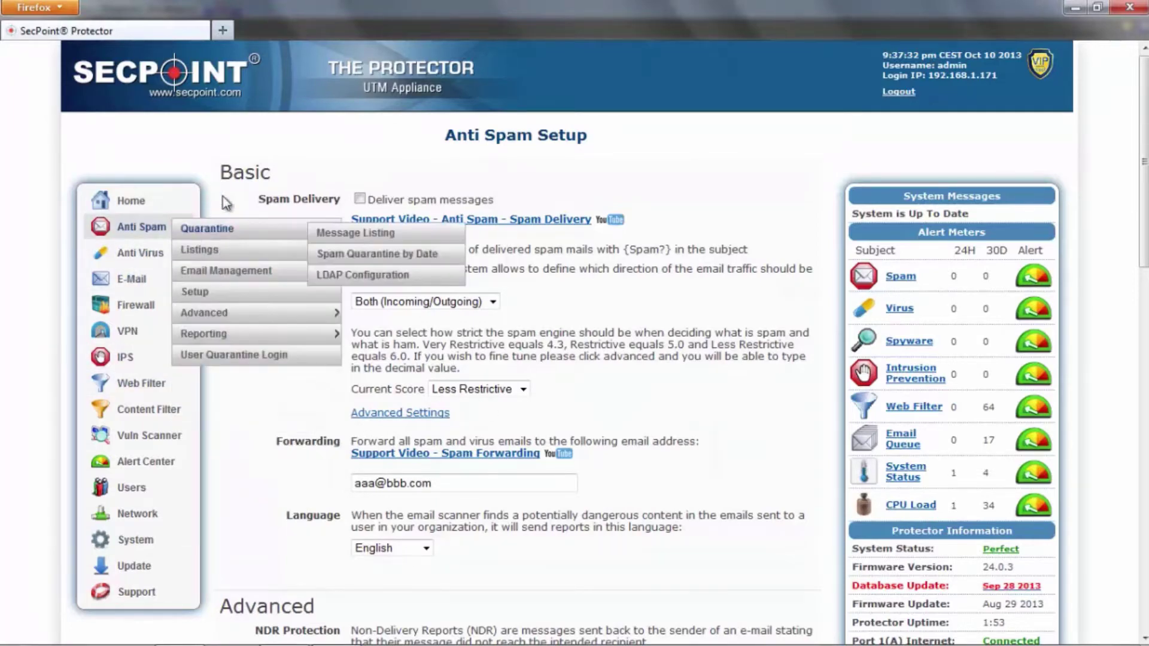
scroll(274, 475, "down", 1)
scroll(274, 474, "down", 20)
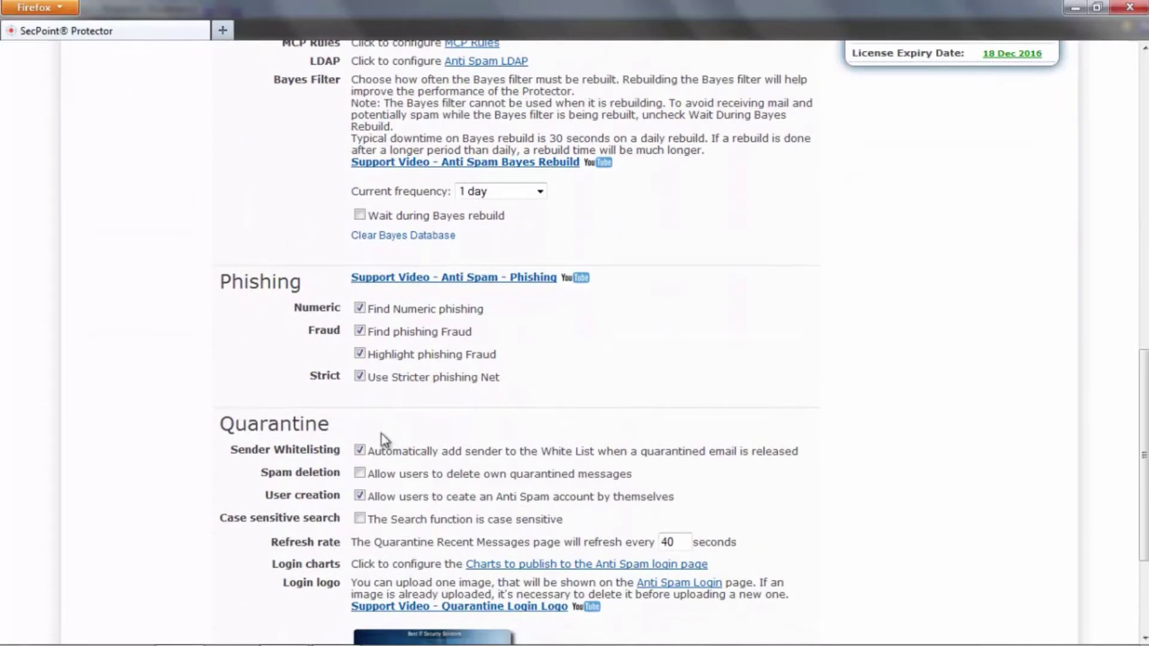
scroll(438, 441, "down", 5)
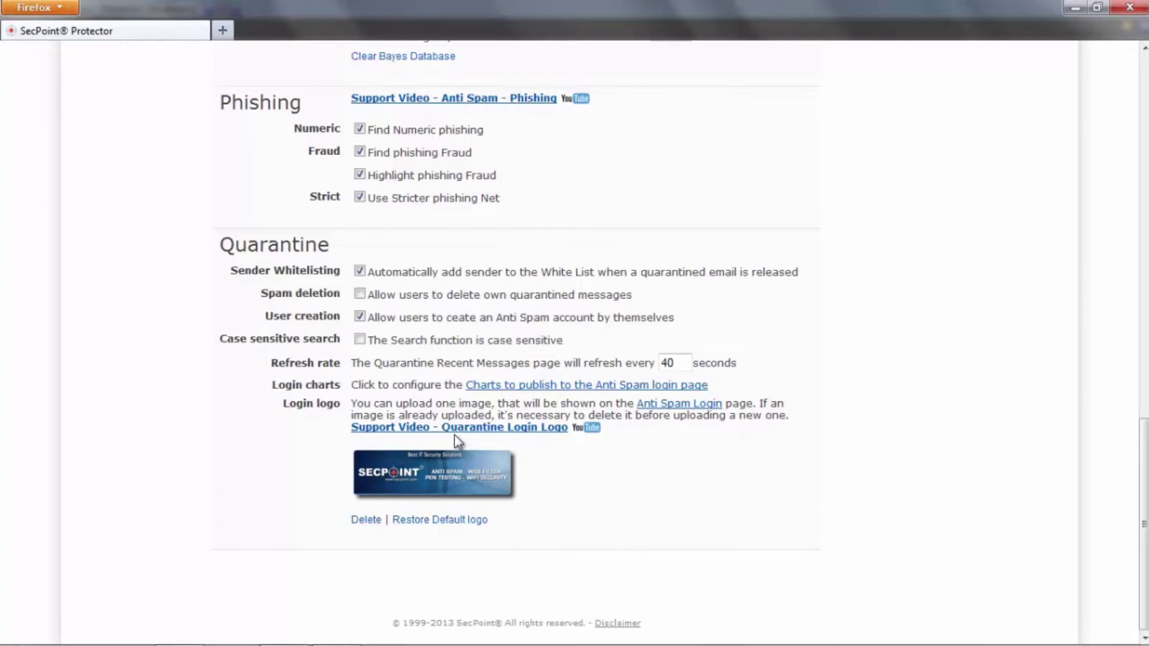
left_click(359, 294)
scroll(368, 297, "up", 15)
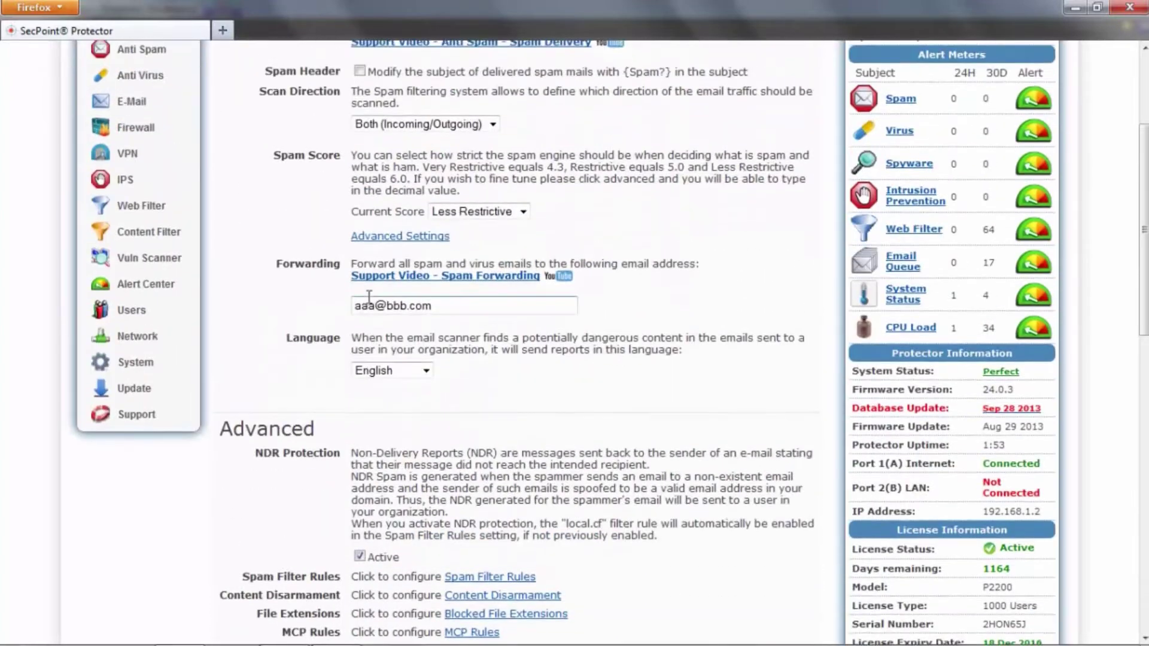
scroll(368, 296, "up", 3)
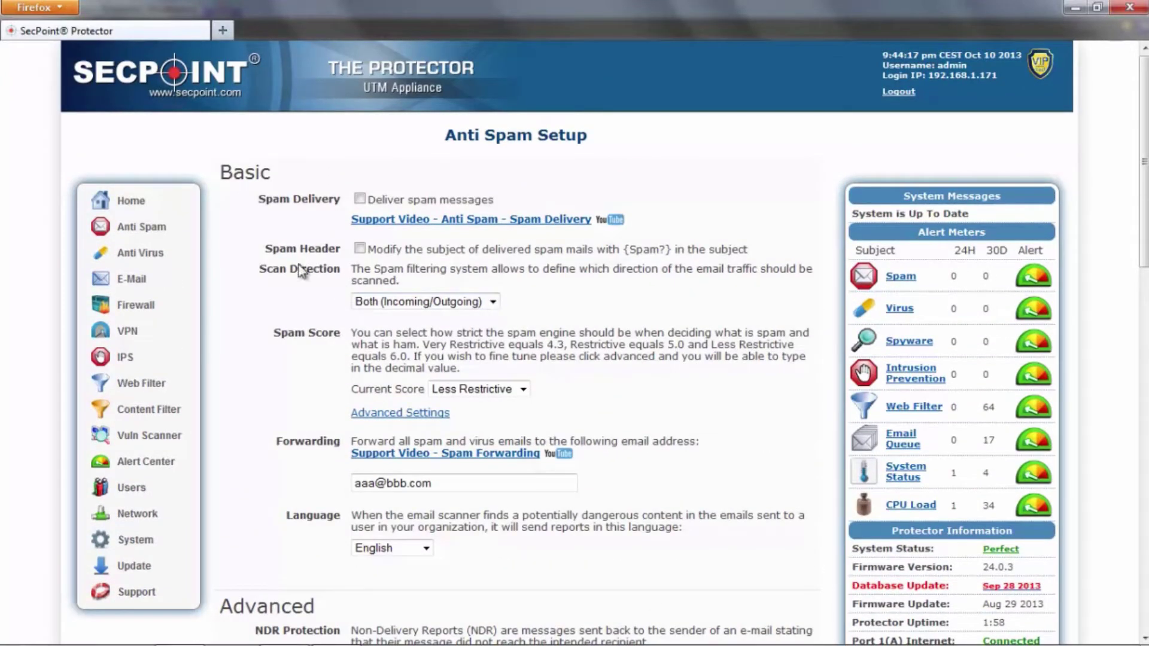
Step: Open the Anti Spam listings and review the grey, white, black and hard block sections, including the Official Black Lists level
mouse_move(144, 230)
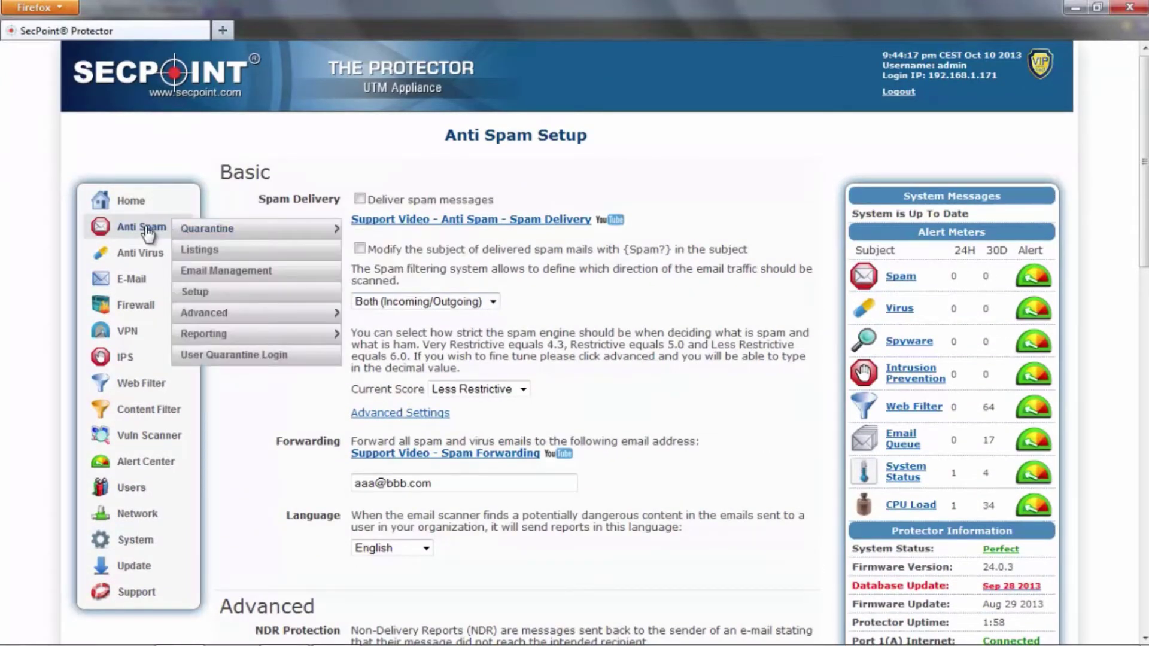
left_click(196, 252)
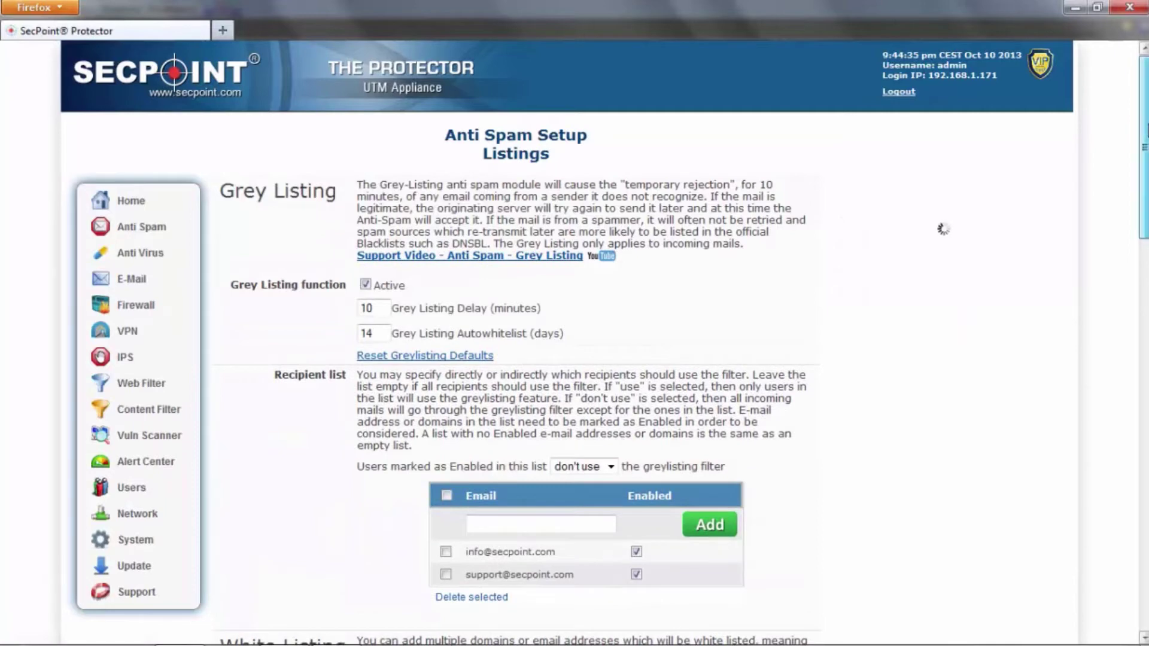
scroll(943, 229, "down", 5)
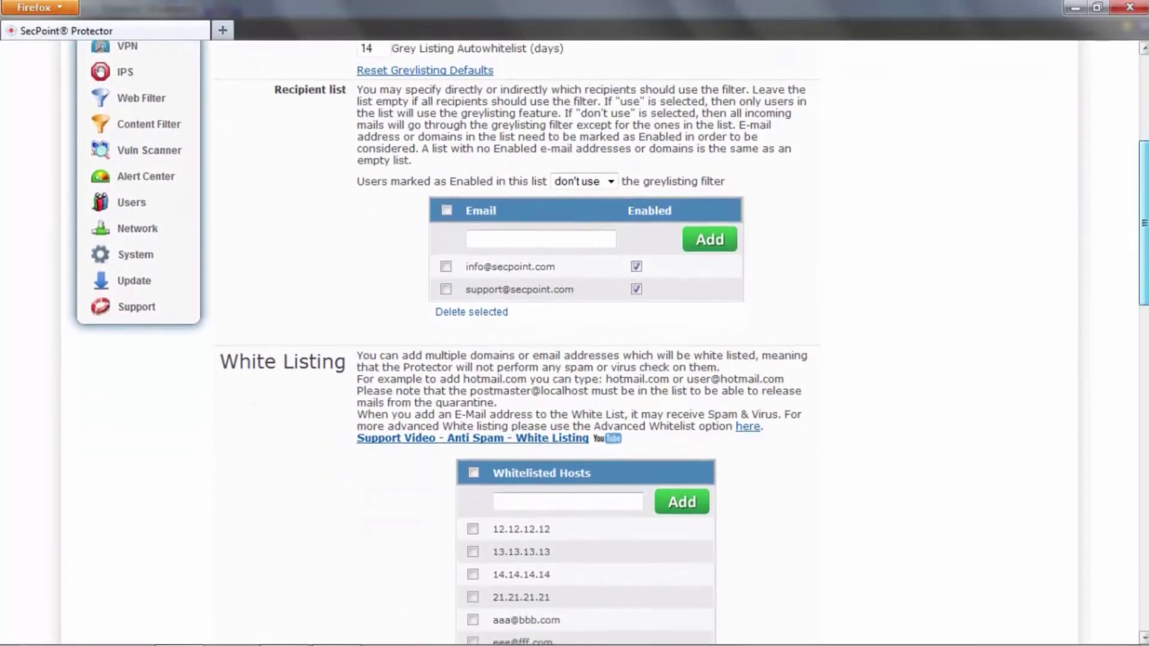
scroll(575, 343, "down", 5)
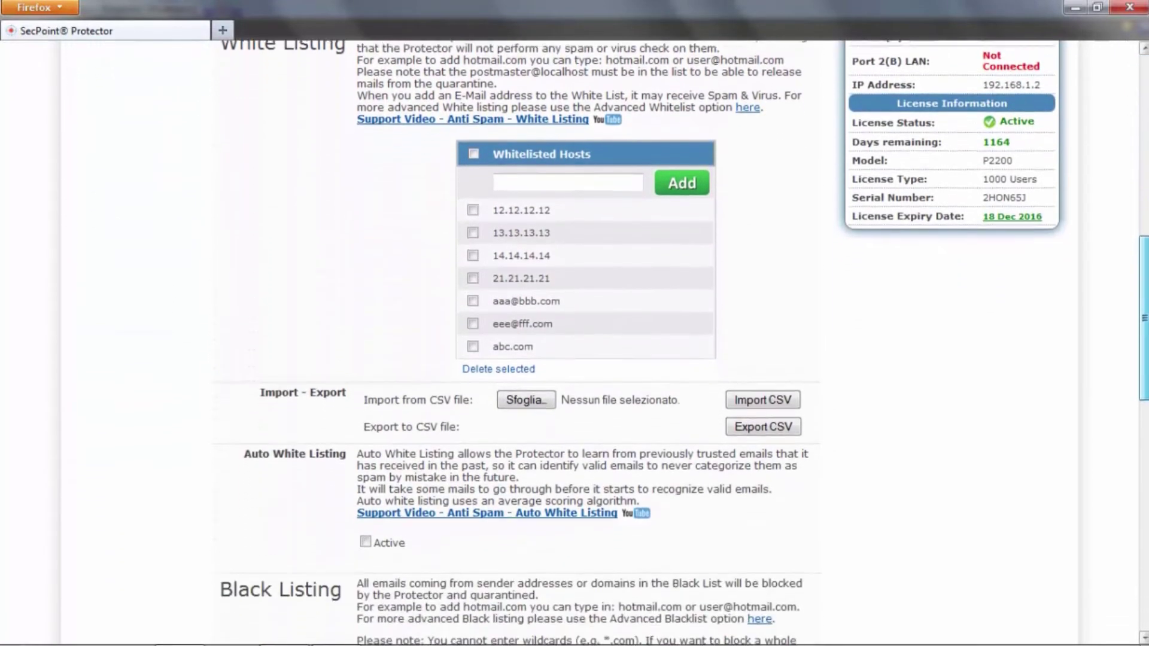
scroll(575, 343, "down", 3)
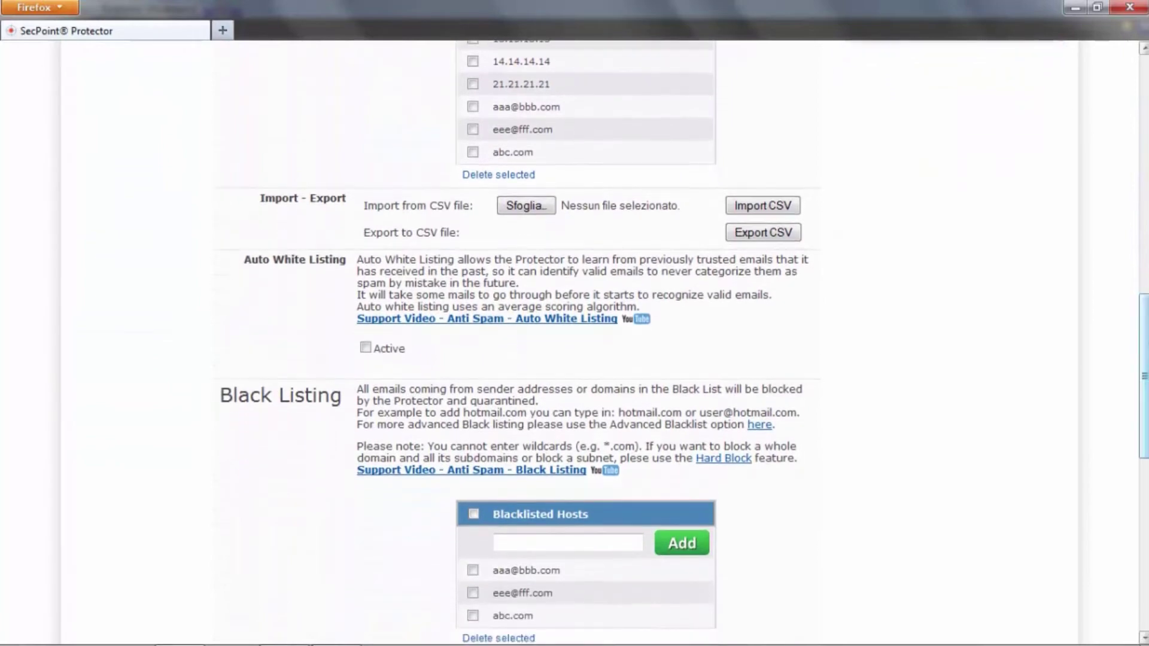
scroll(574, 343, "down", 6)
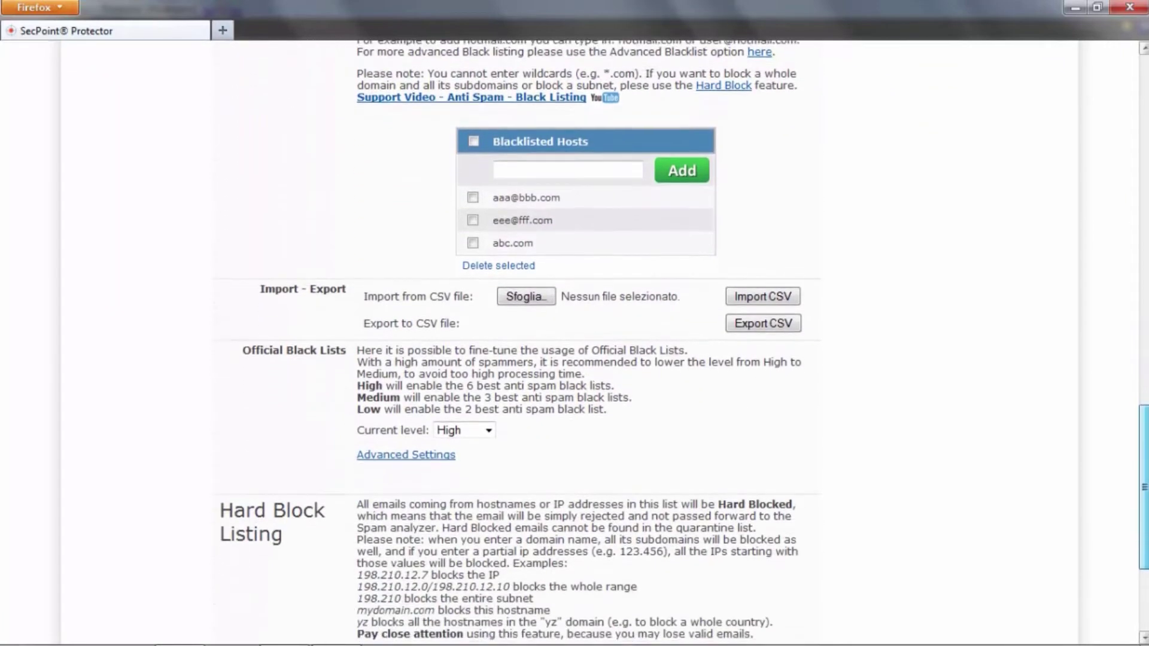
scroll(574, 343, "down", 1)
scroll(575, 343, "down", 2)
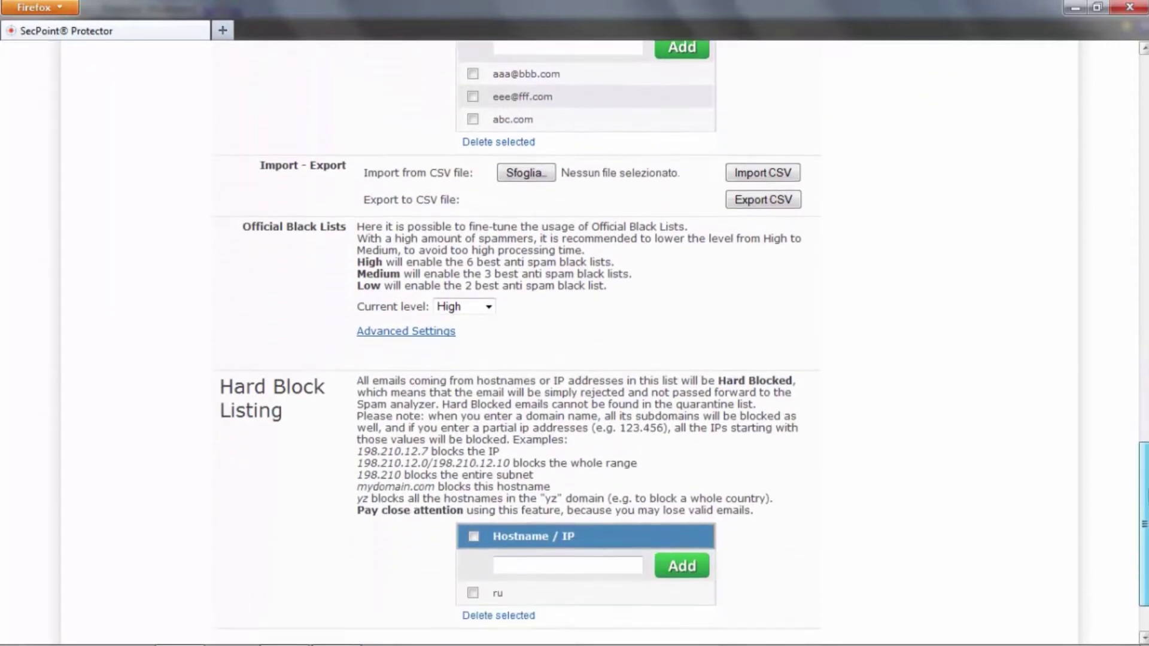
scroll(574, 342, "down", 1)
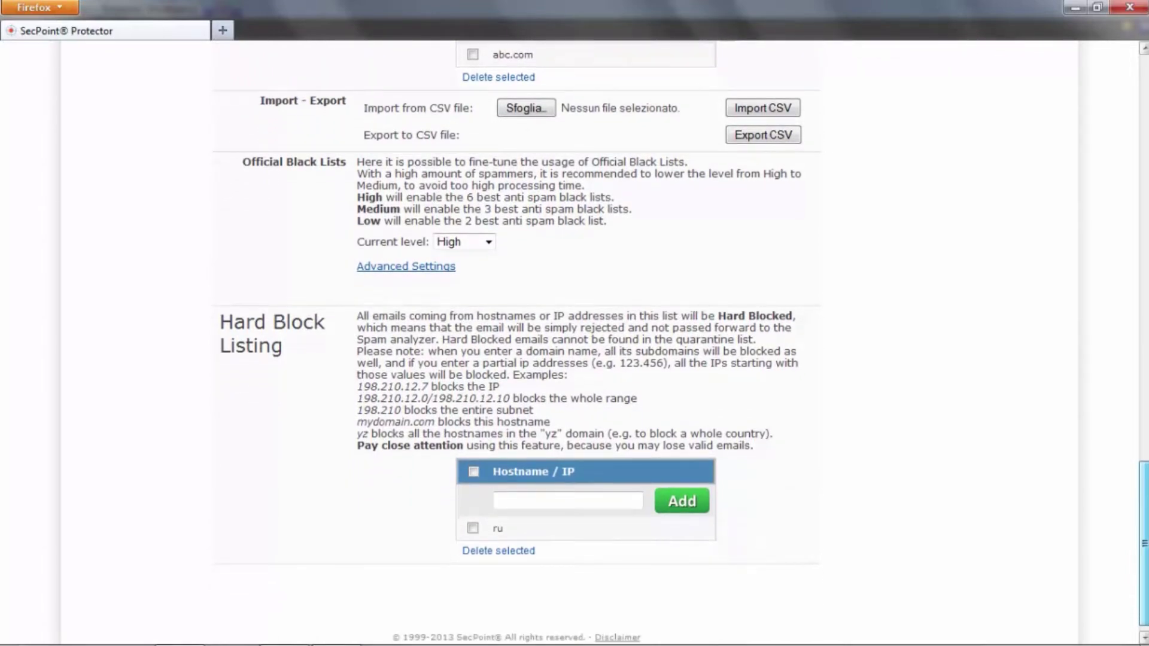
scroll(265, 371, "up", 3)
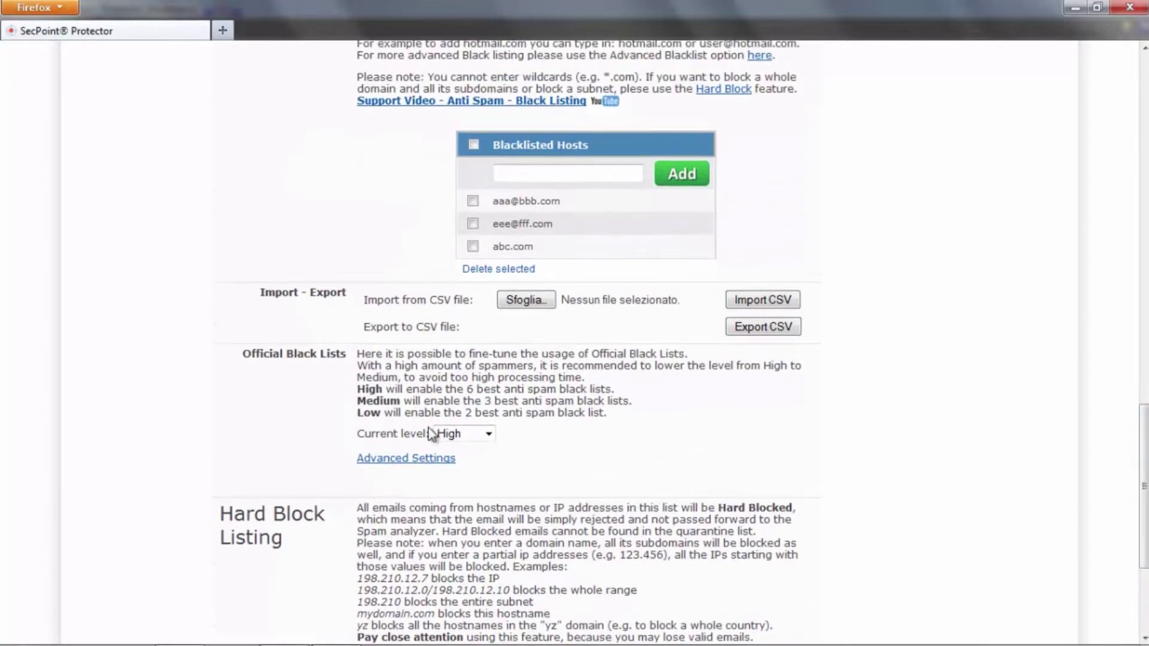
left_click_drag(238, 354, 359, 359)
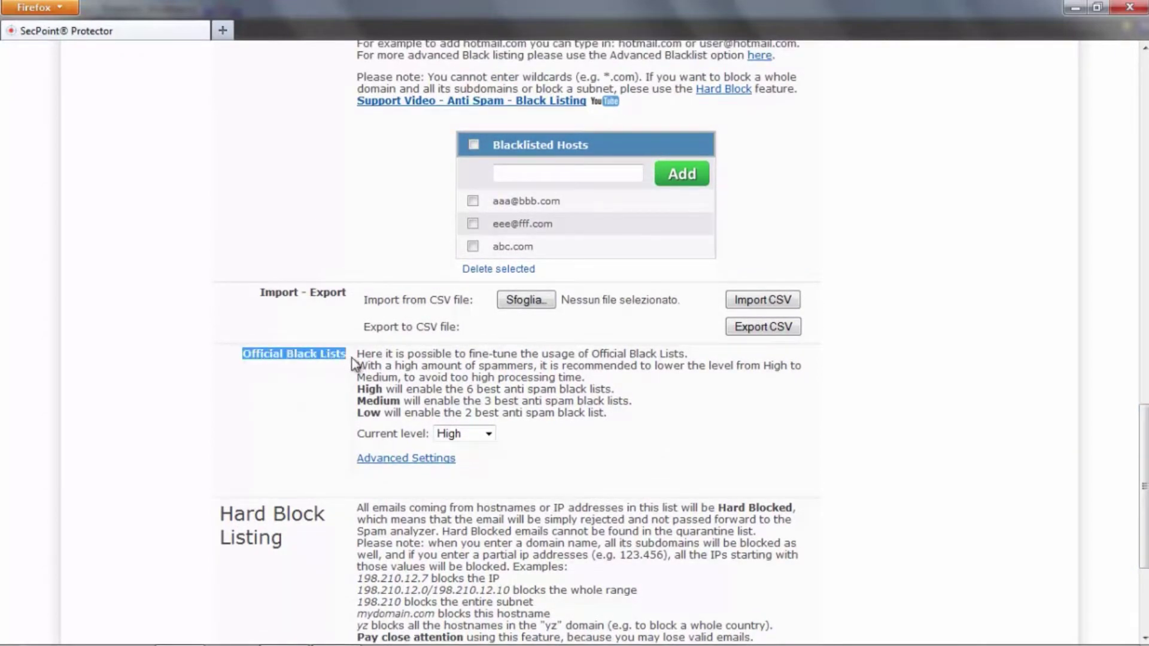
left_click_drag(1143, 412, 1140, 48)
Step: Open the Anti Spam email management page and review its signature and processing settings
mouse_move(174, 249)
mouse_move(167, 212)
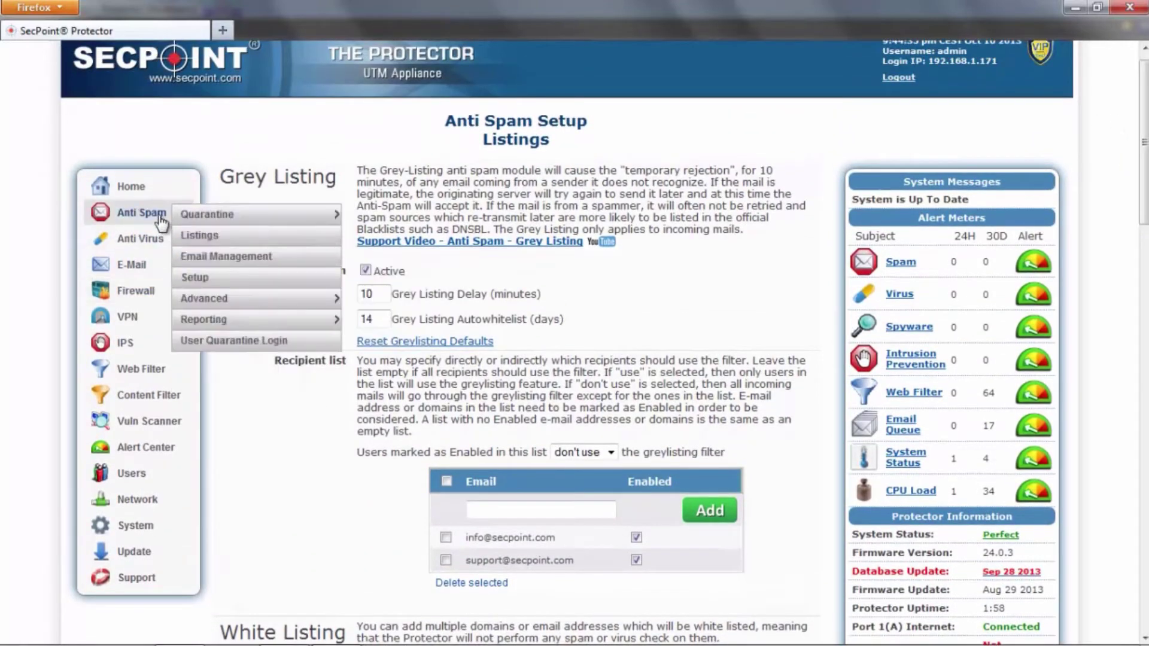
left_click(196, 258)
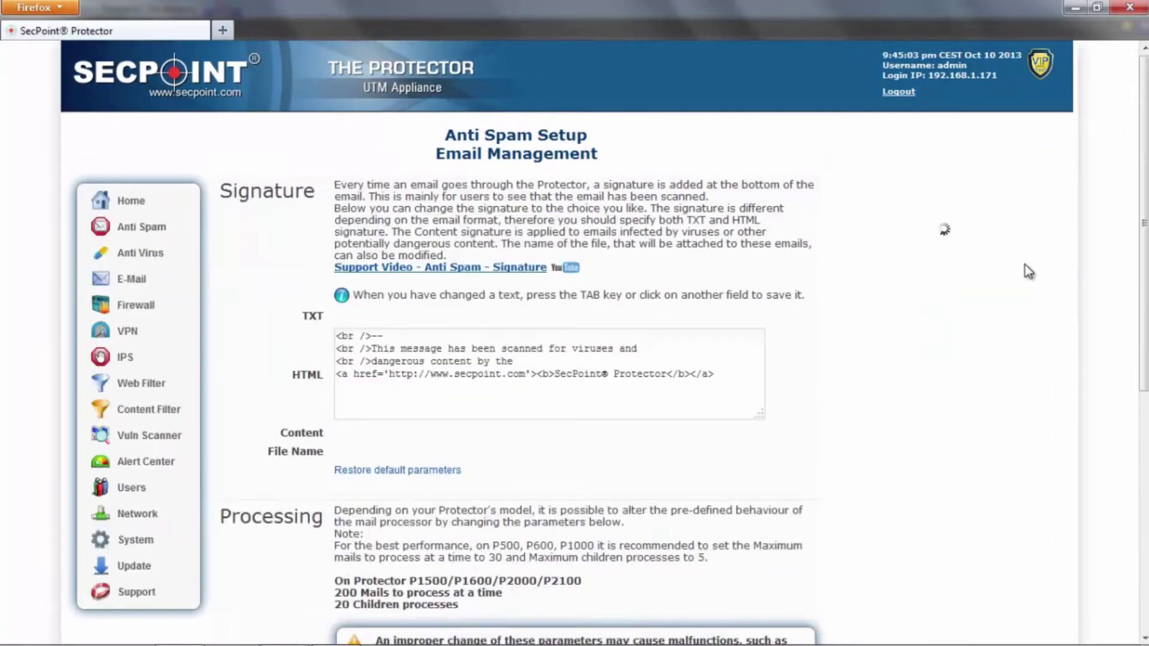
mouse_move(1143, 192)
left_mouse_down()
mouse_move(1140, 431)
mouse_move(1127, 182)
mouse_move(1114, 165)
left_mouse_up()
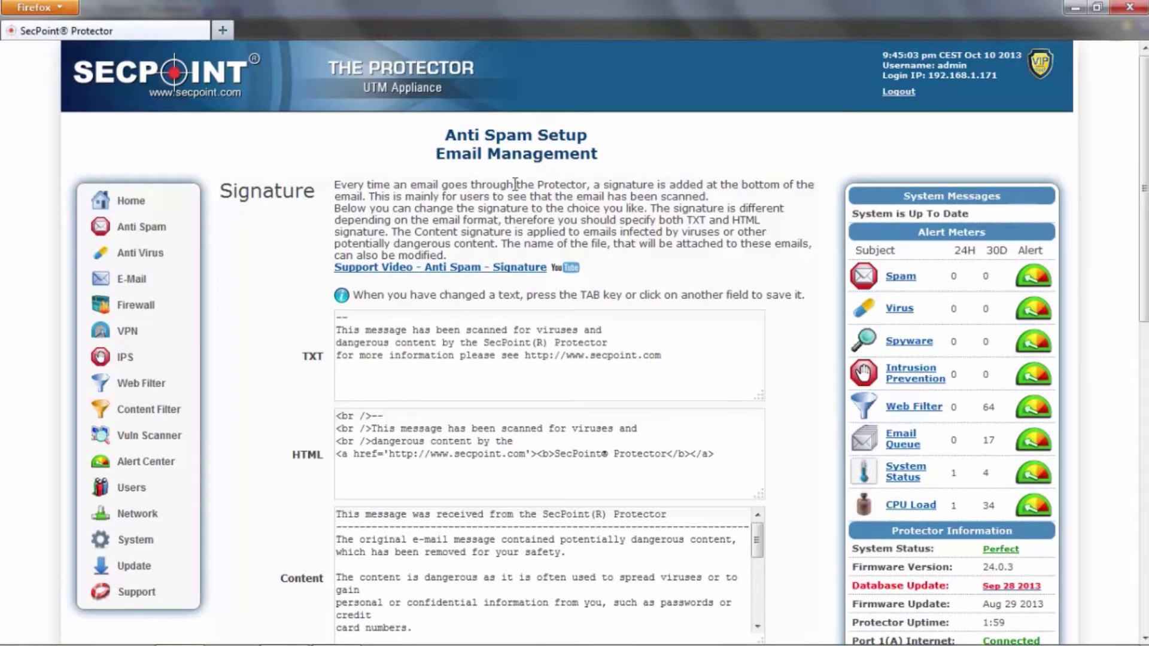
Step: Open the general e-mail setup and review its SSL certificate, TLS, ESMTP, delivery timeout and message size settings
mouse_move(135, 280)
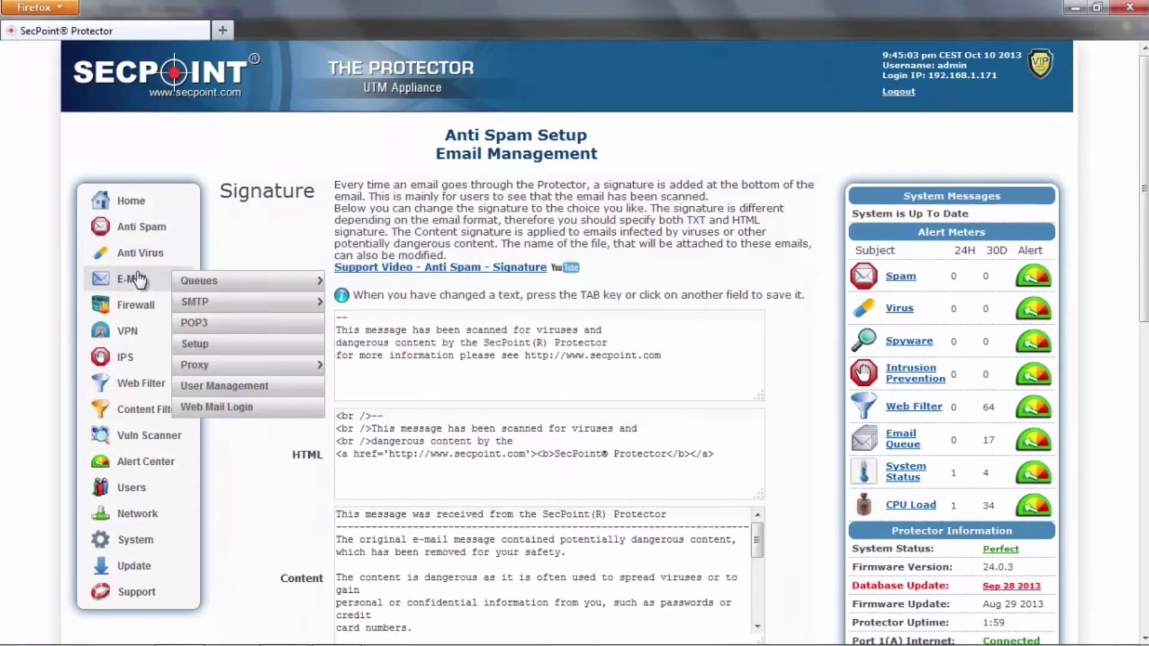
left_click(192, 346)
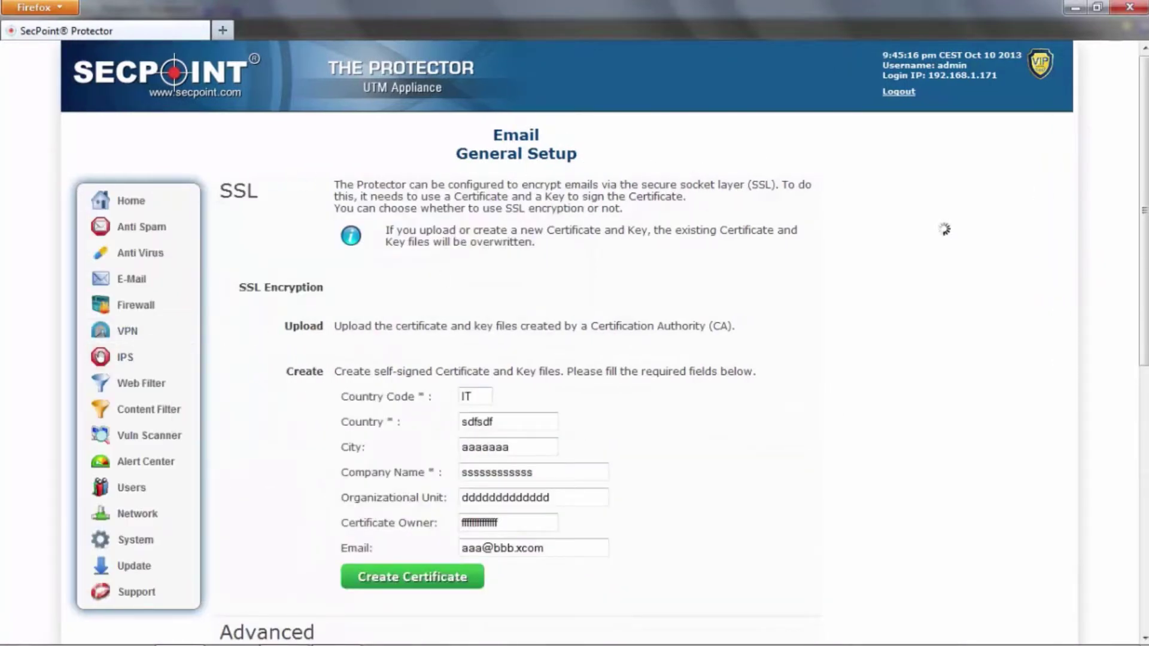
left_click_drag(1144, 127, 1145, 187)
scroll(944, 107, "down", 5)
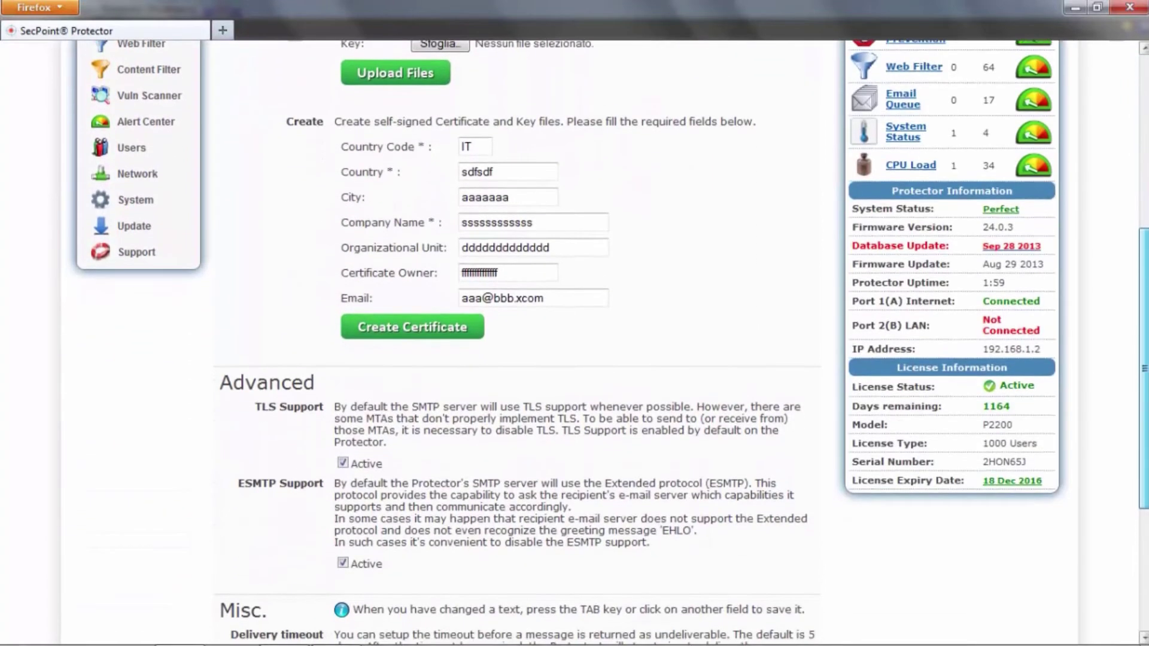
scroll(575, 343, "down", 1)
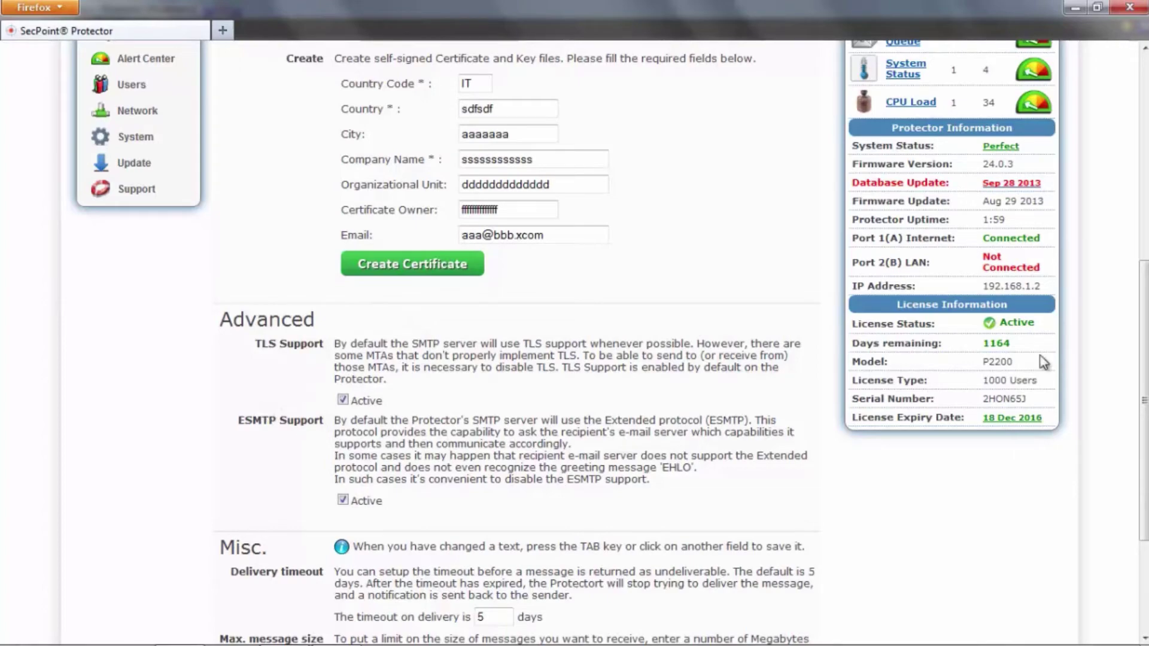
scroll(1144, 346, "down", 3)
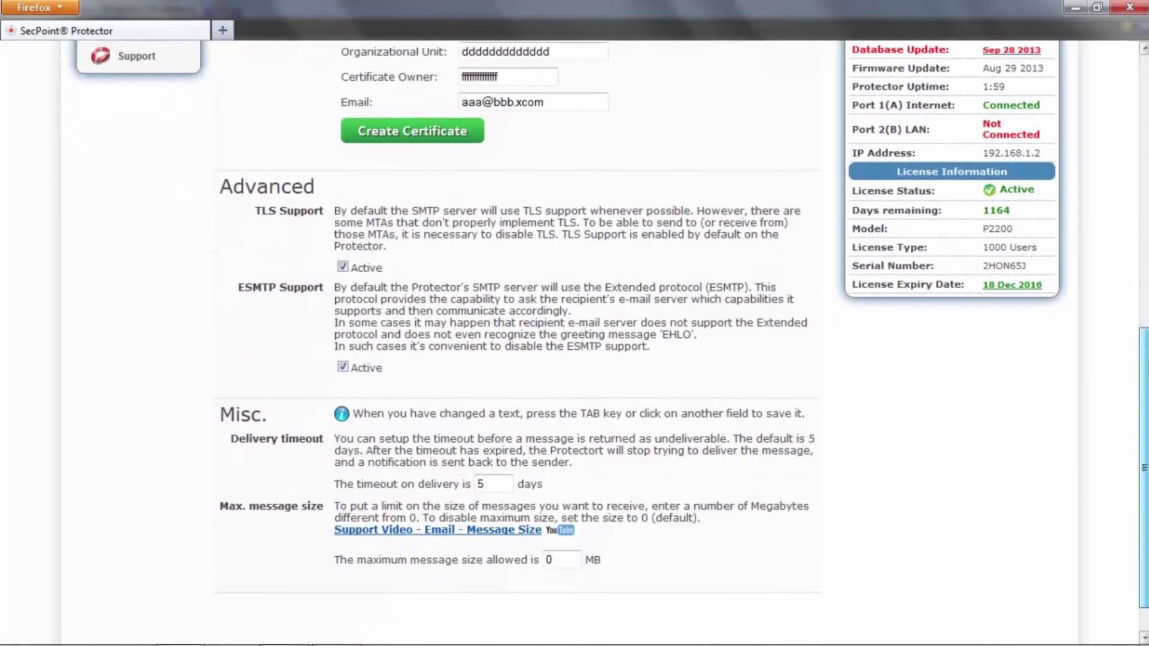
scroll(1138, 165, "up", 10)
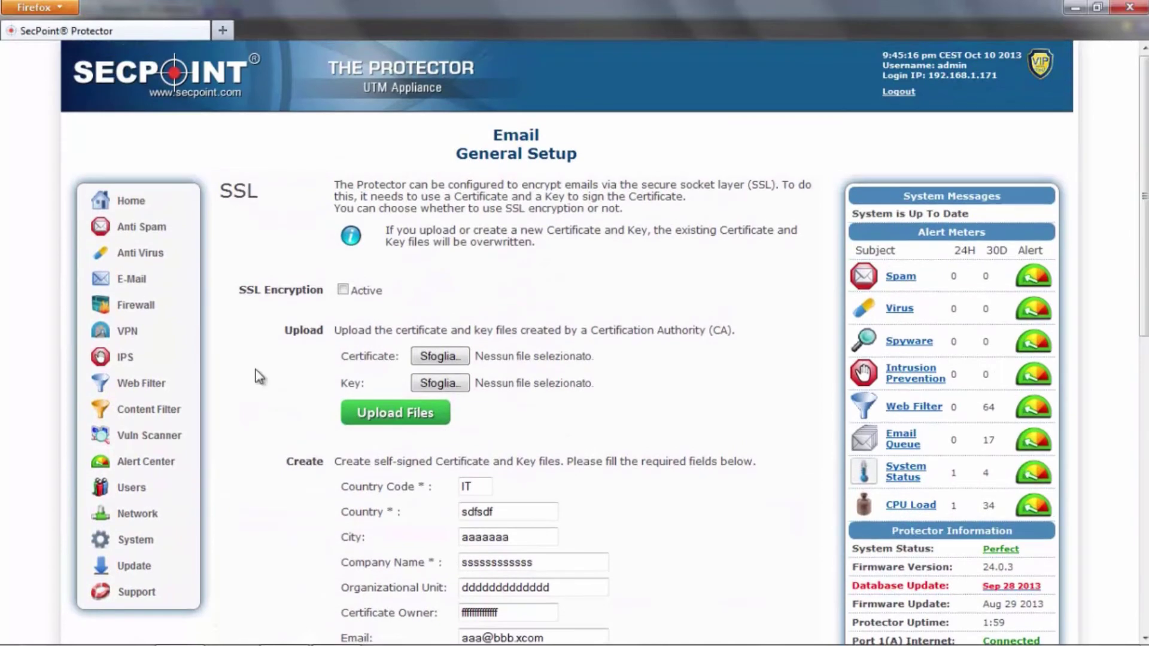
Step: Open the Web Filter setup and review the group policies with their members, tolerance and time ranges
mouse_move(149, 389)
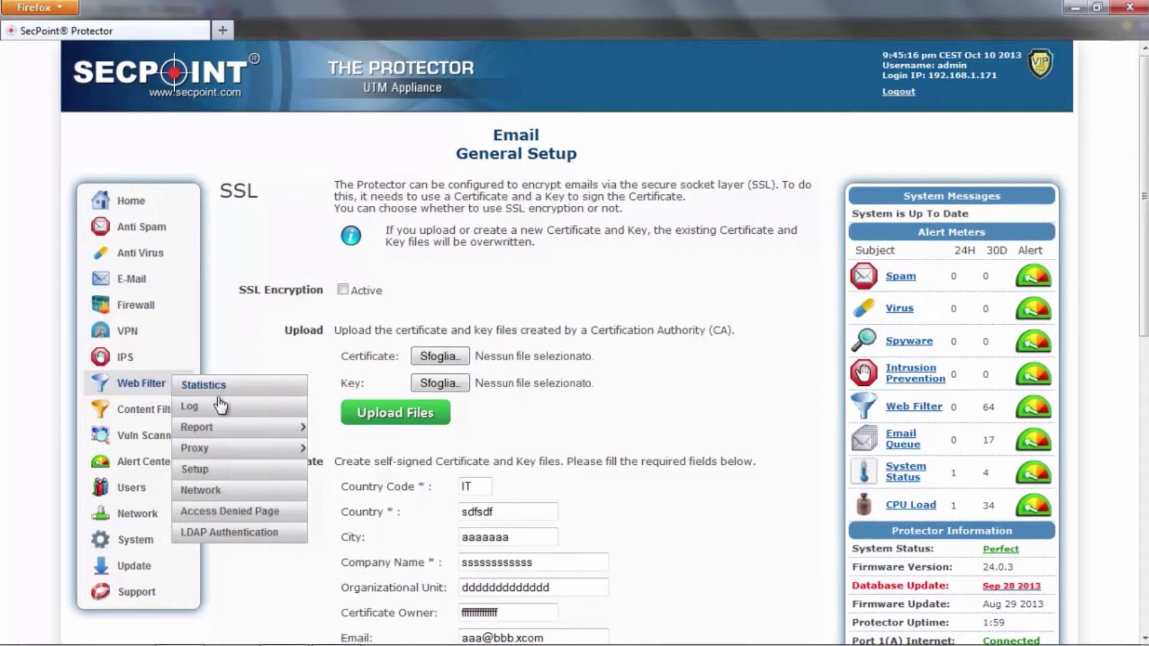
mouse_move(219, 430)
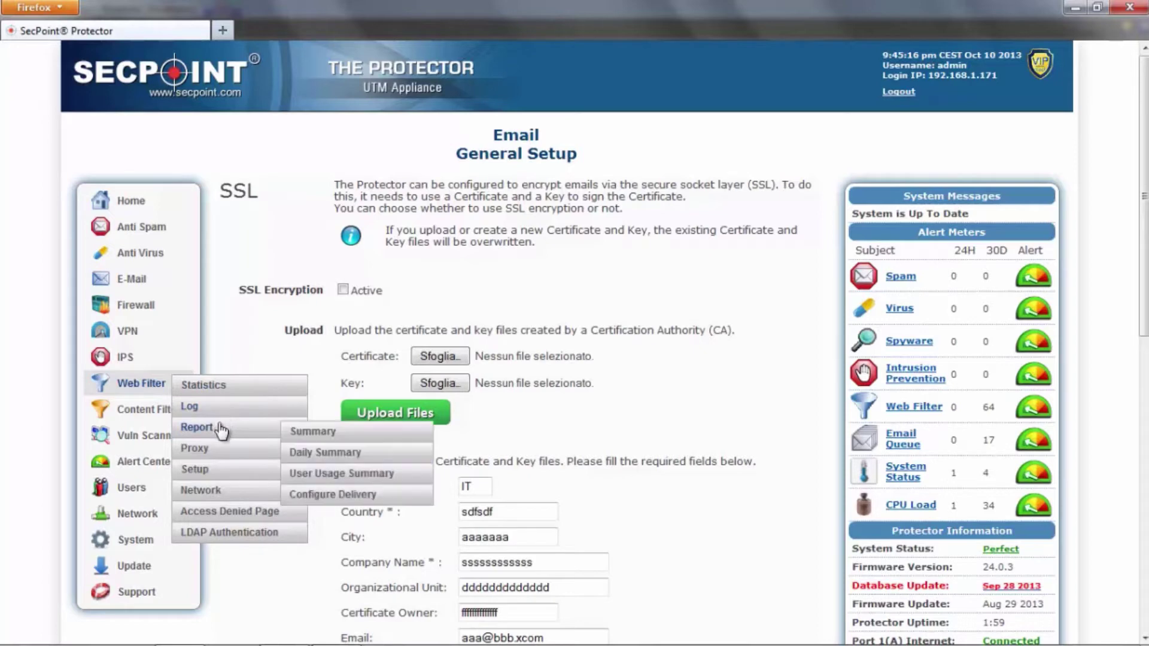
left_click(203, 469)
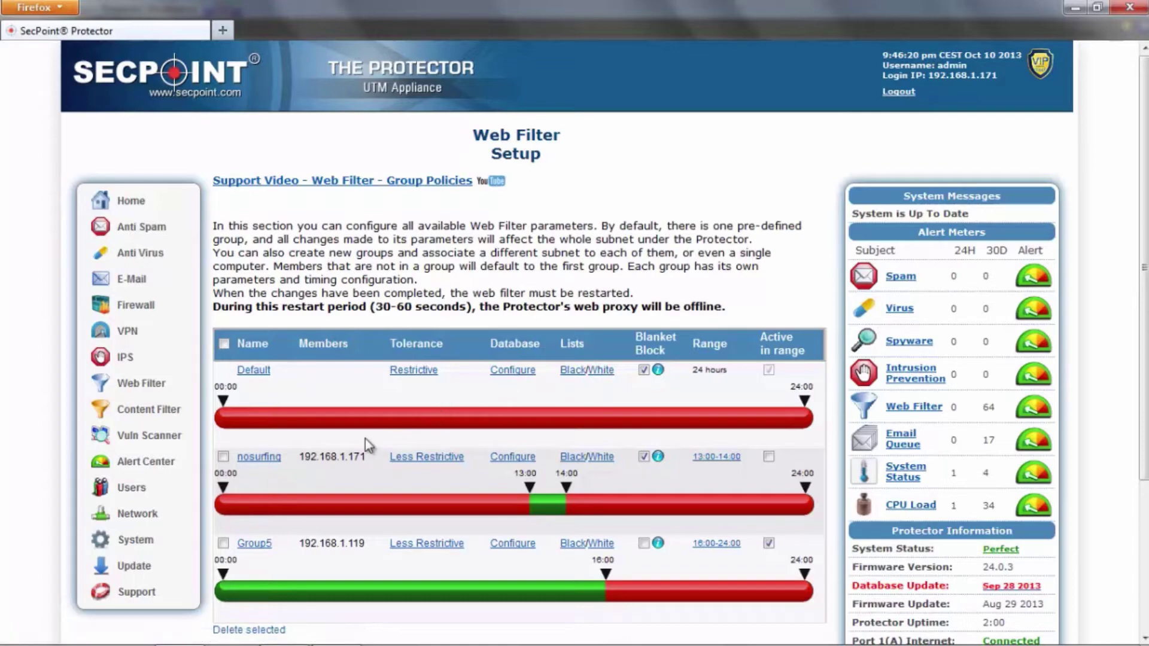
scroll(359, 451, "down", 3)
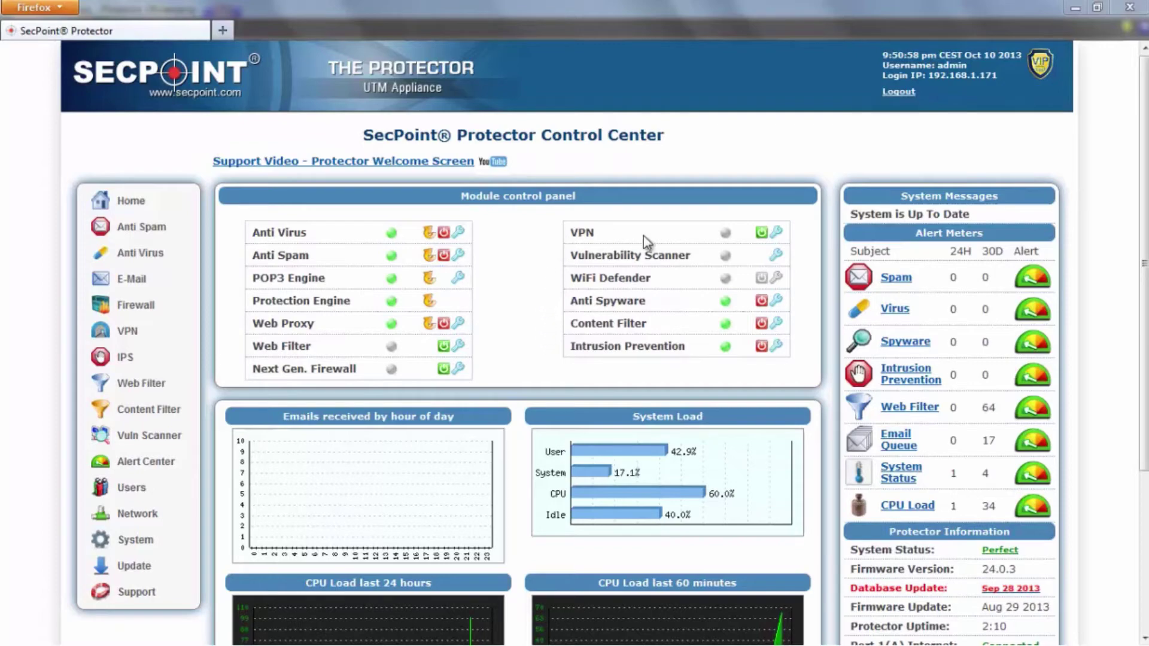
Step: Enable the VPN module from the Control Center's module list
left_click(761, 233)
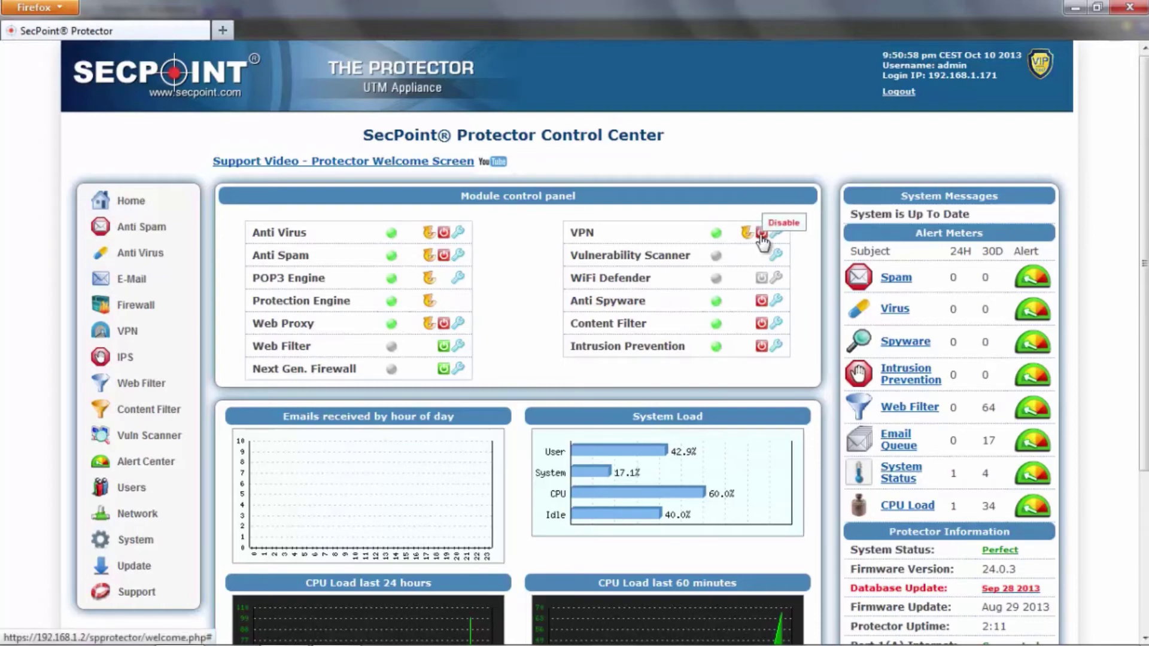
Step: Disable the VPN module in the Control Center's module list
left_click(761, 232)
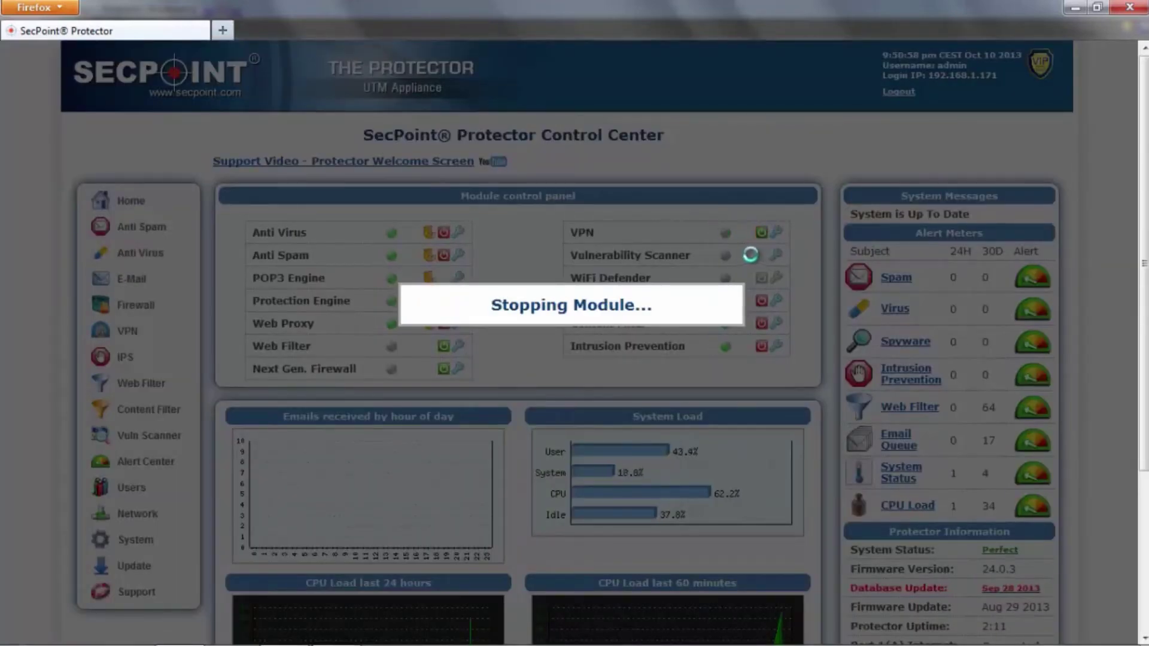
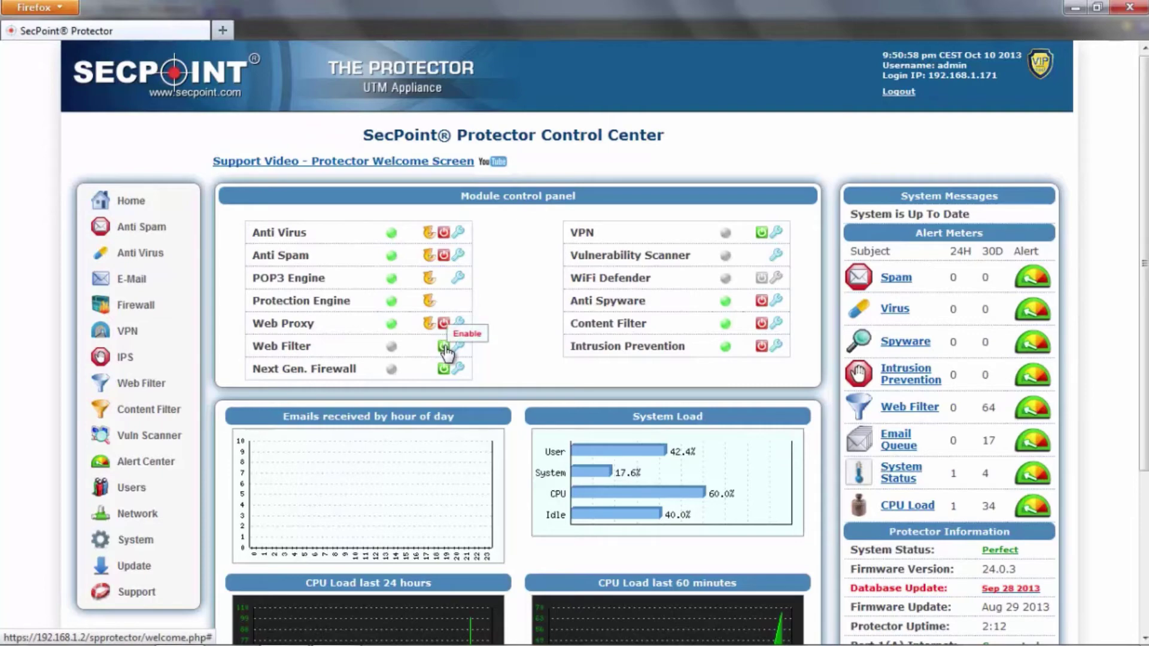
Step: Enable the Web Filter module and disable the Web Proxy module in the Control Center's module list
left_click(444, 347)
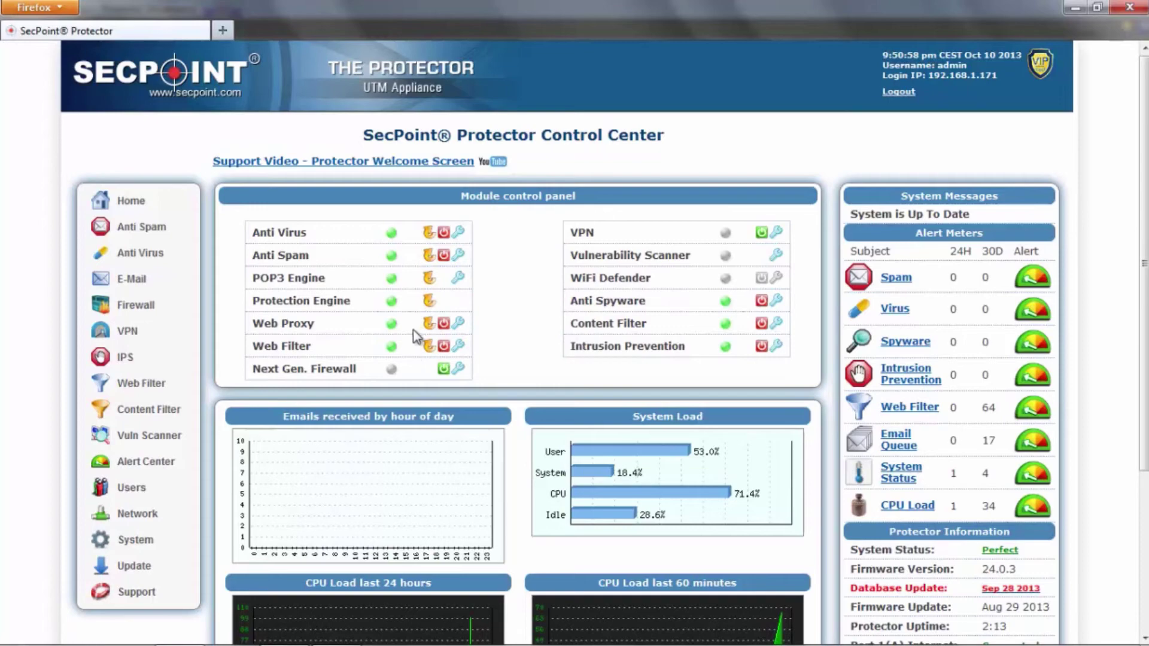
left_click(444, 324)
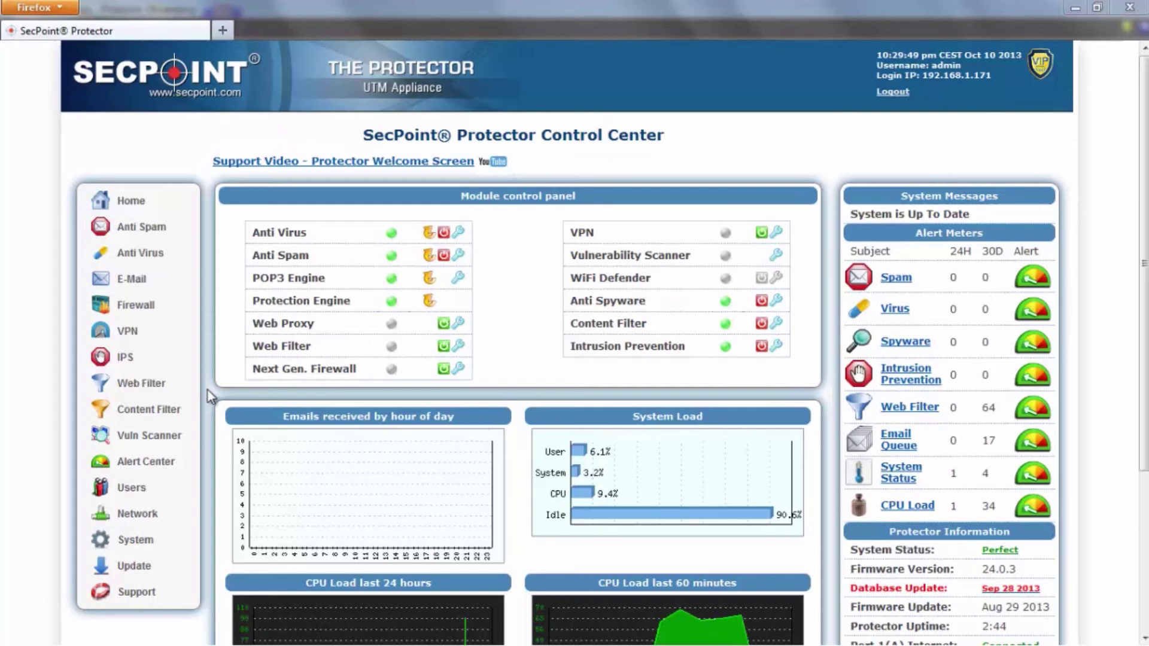
Step: Open the SMTP Advanced Configuration and add a smart host relay for target_domain.com through mail.target_domain.com on port 2525
mouse_move(180, 281)
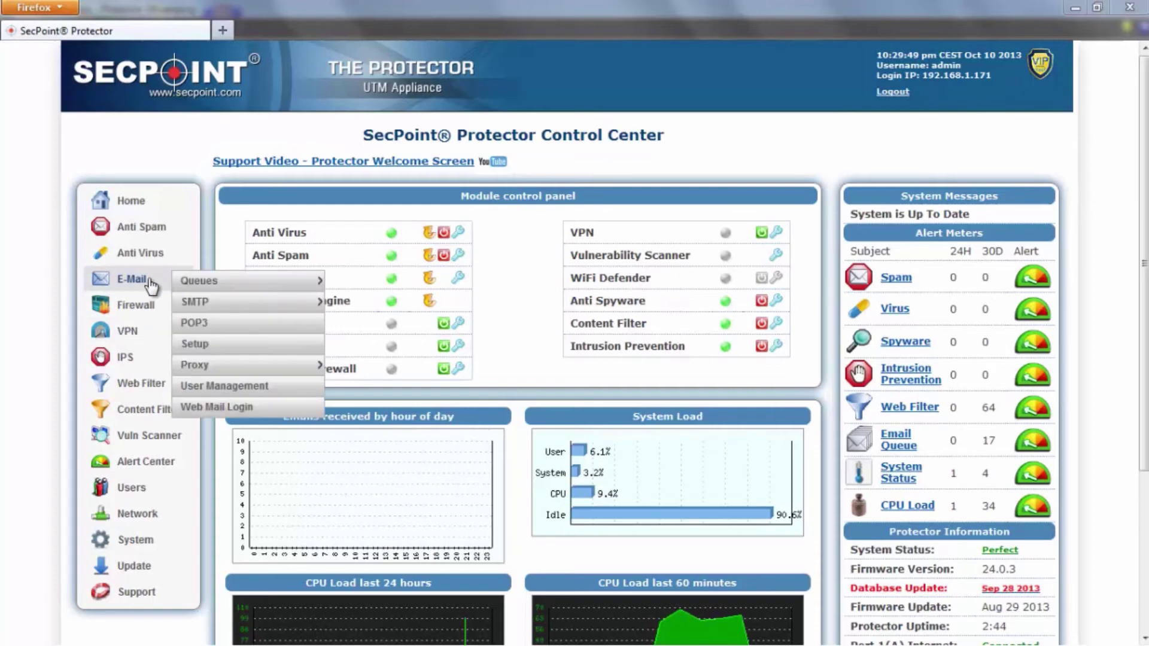
mouse_move(230, 310)
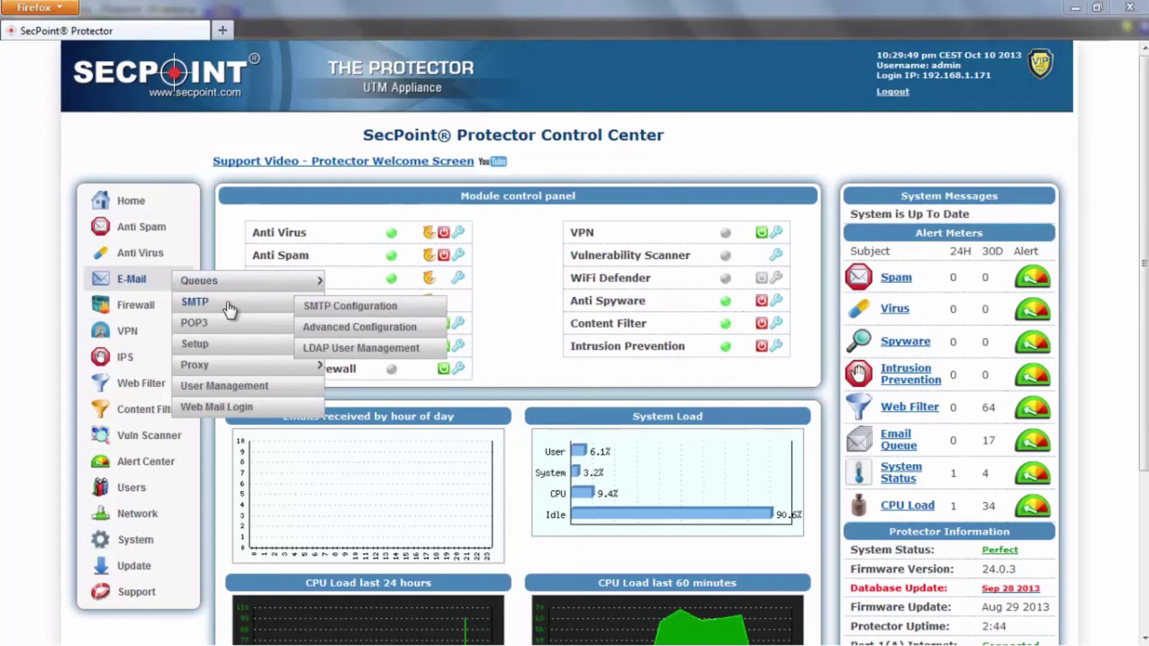
left_click(335, 330)
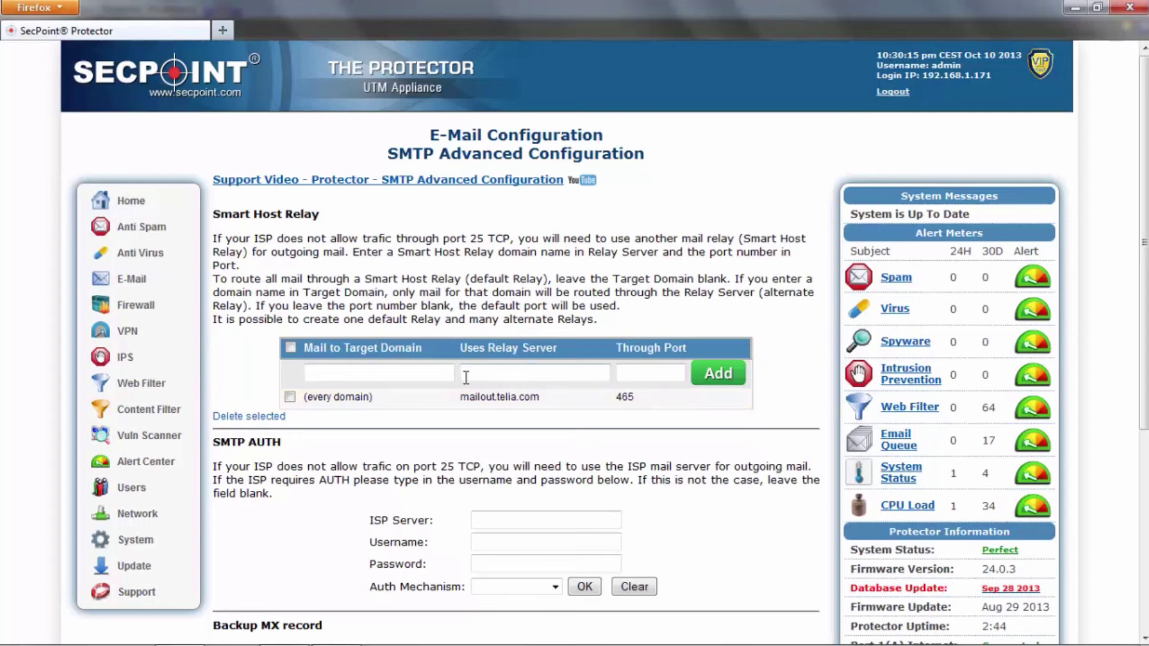
left_click(409, 374)
left_click(404, 394)
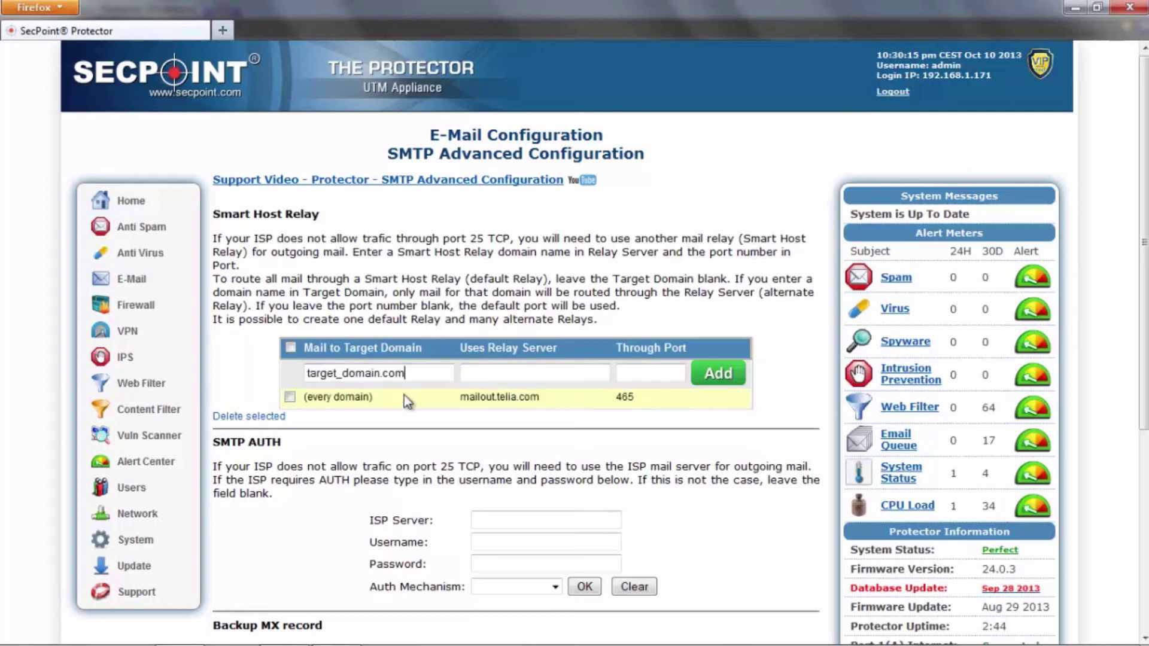
left_click(504, 372)
left_click(500, 392)
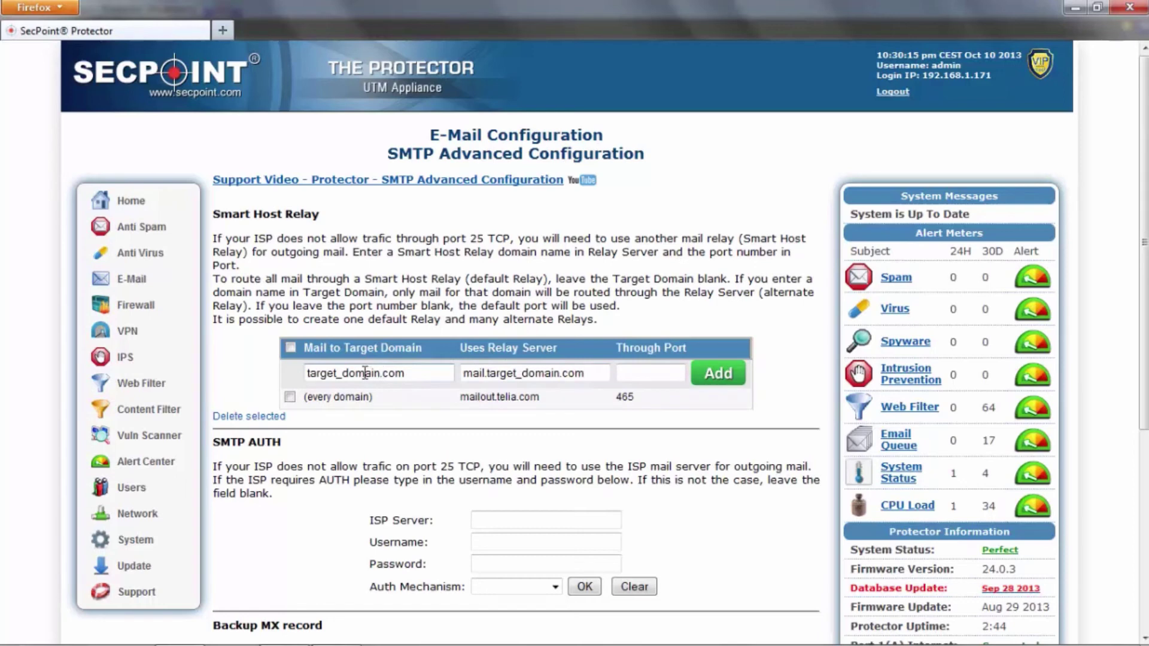
double_click(667, 371)
left_click(651, 391)
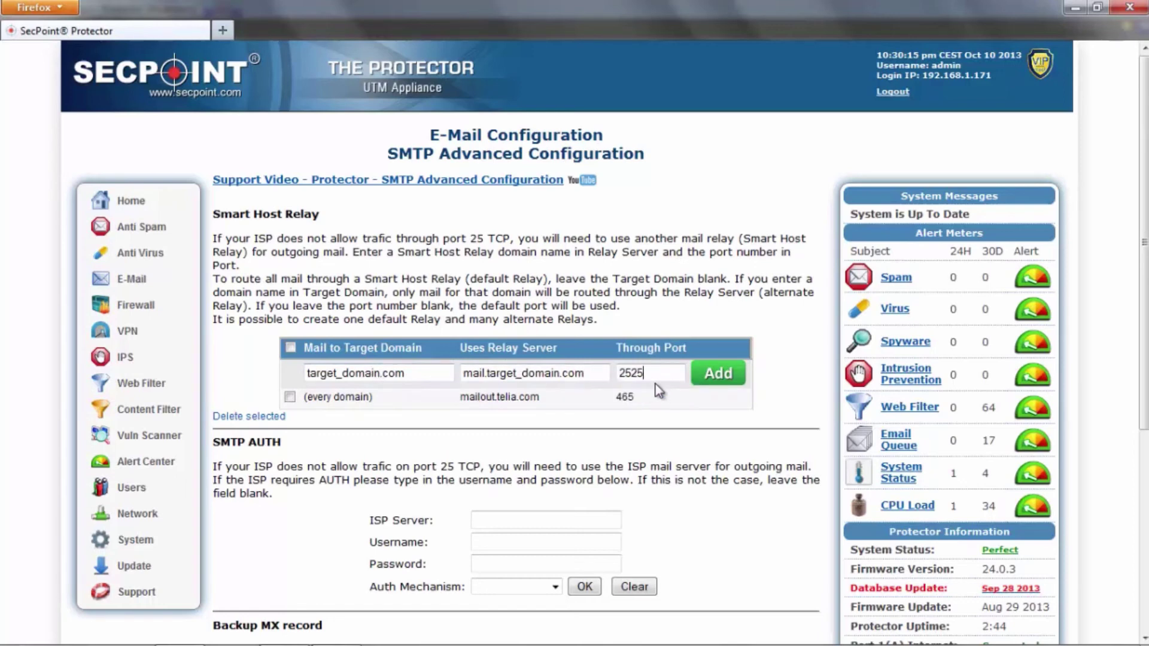
left_click(711, 382)
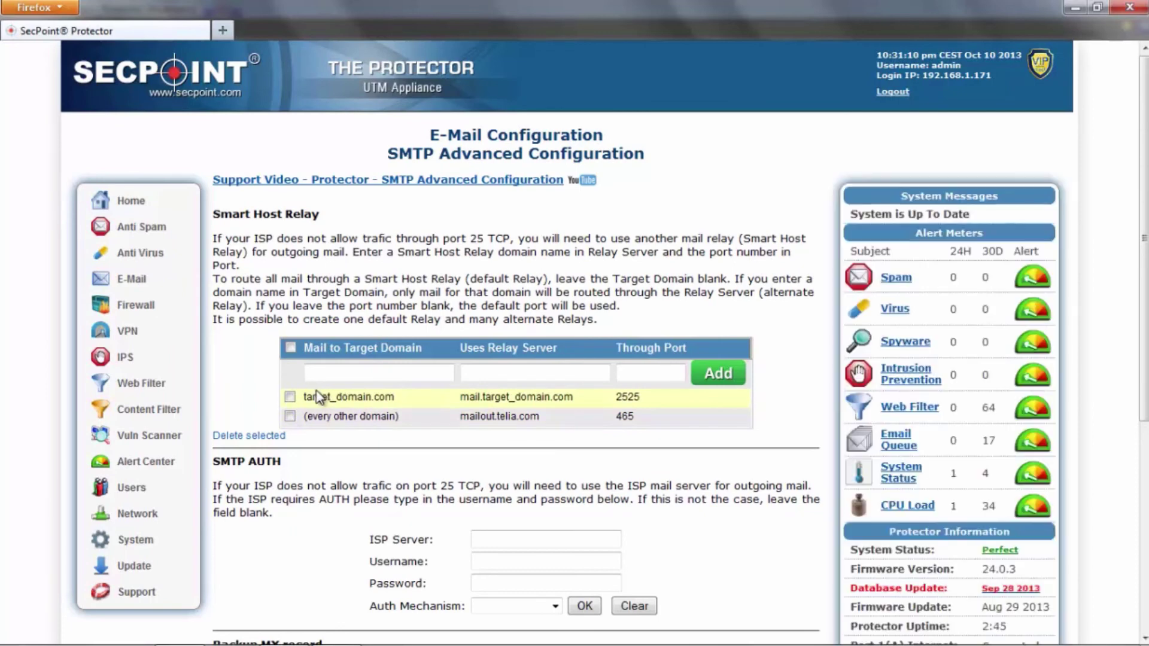
Step: Review the target domain, relay server and port of both entries in the Smart Host Relay list
left_click_drag(312, 362, 424, 350)
left_click(359, 398)
double_click(359, 397)
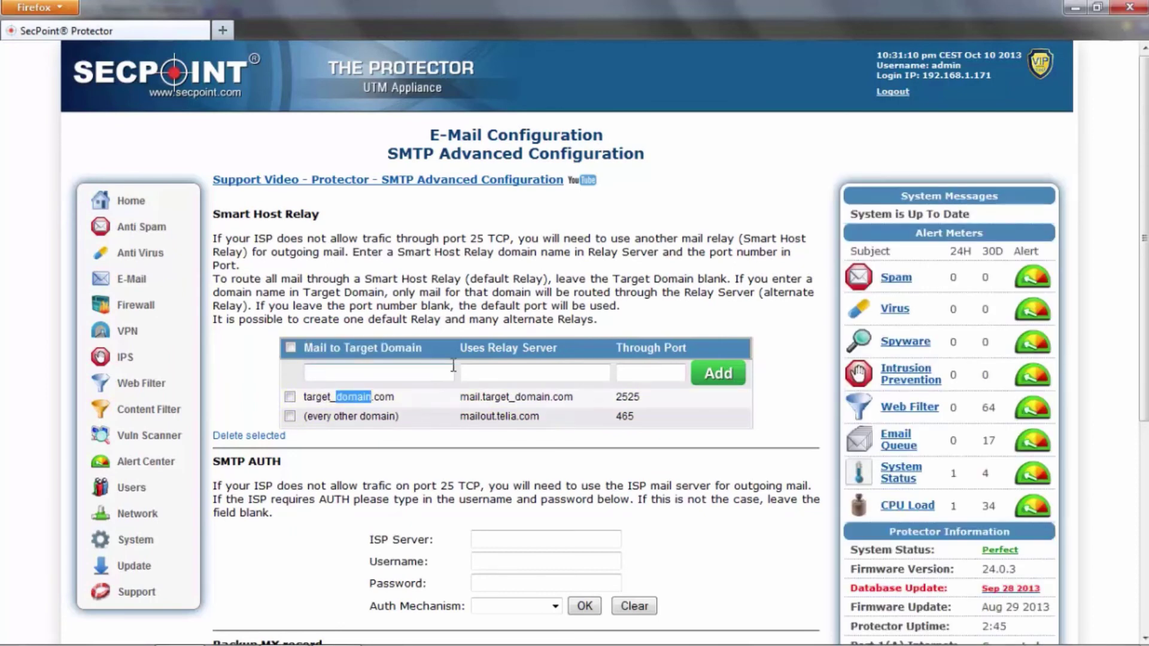
left_click_drag(460, 397, 567, 392)
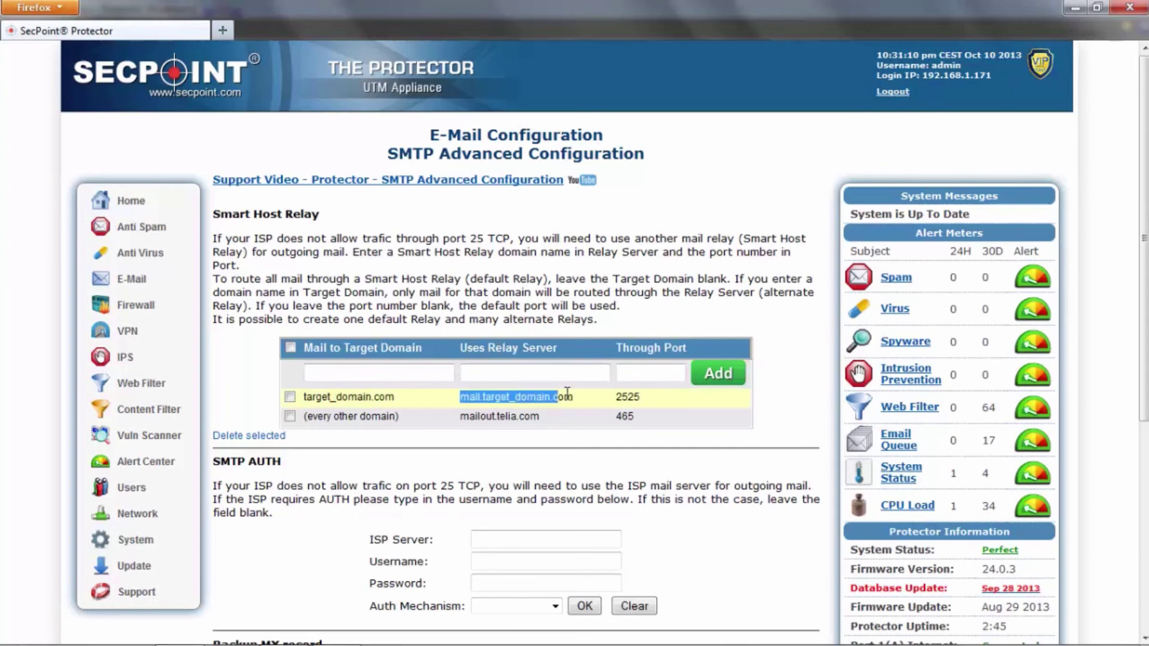
double_click(624, 398)
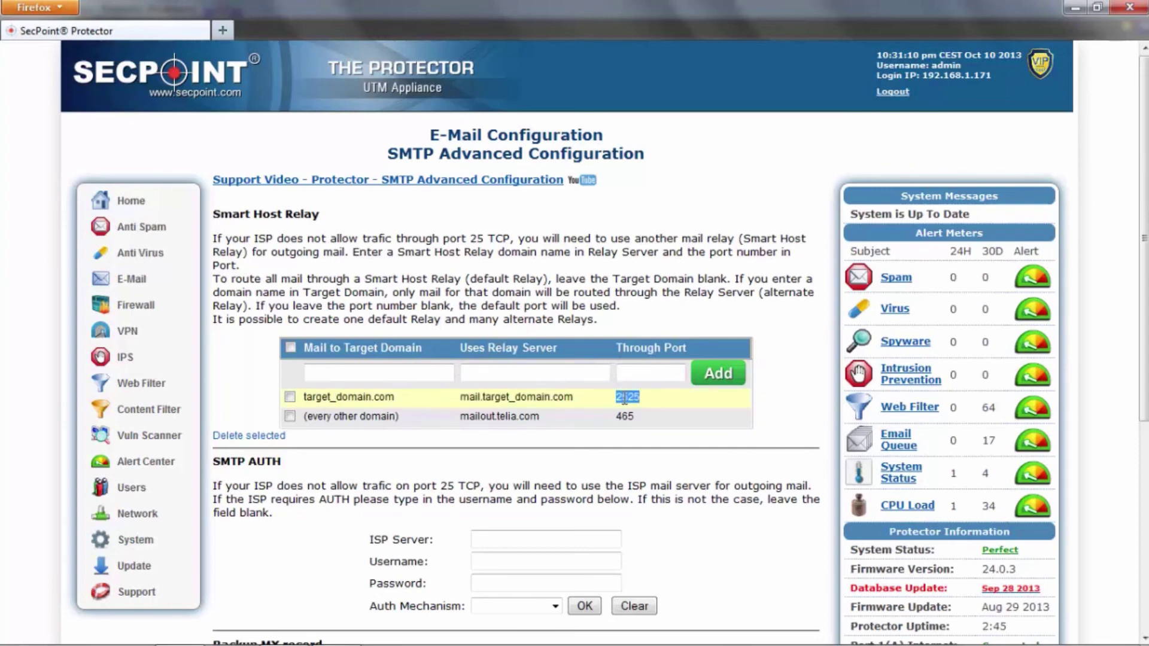
left_click(373, 437)
left_click_drag(406, 419, 303, 418)
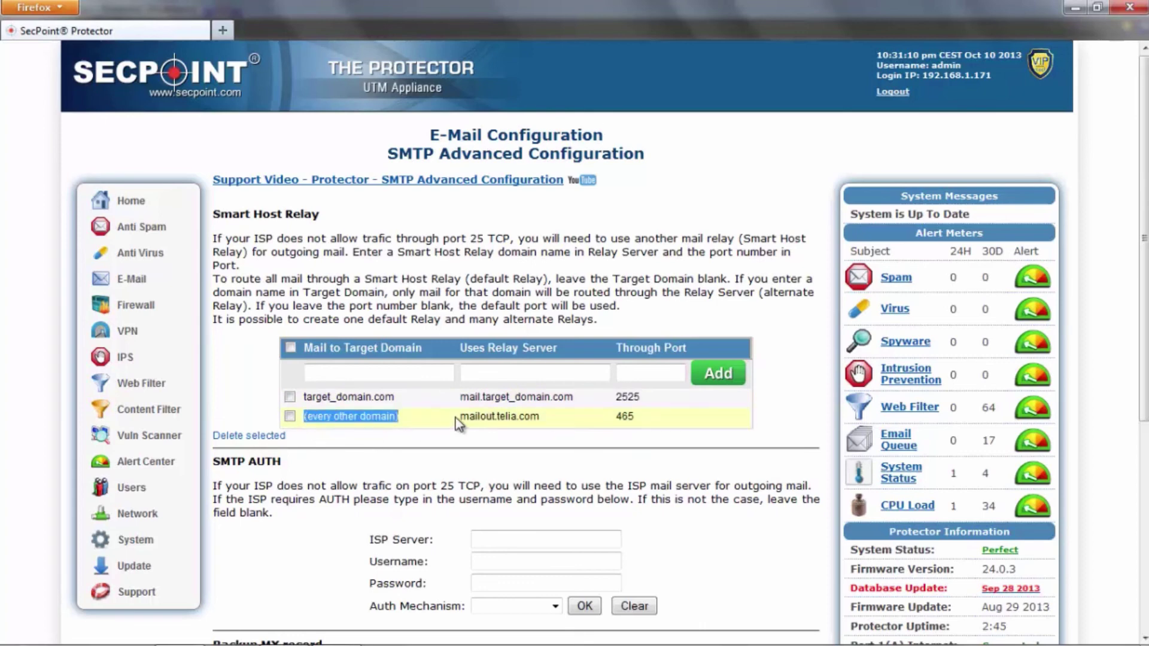
left_click_drag(457, 418, 530, 421)
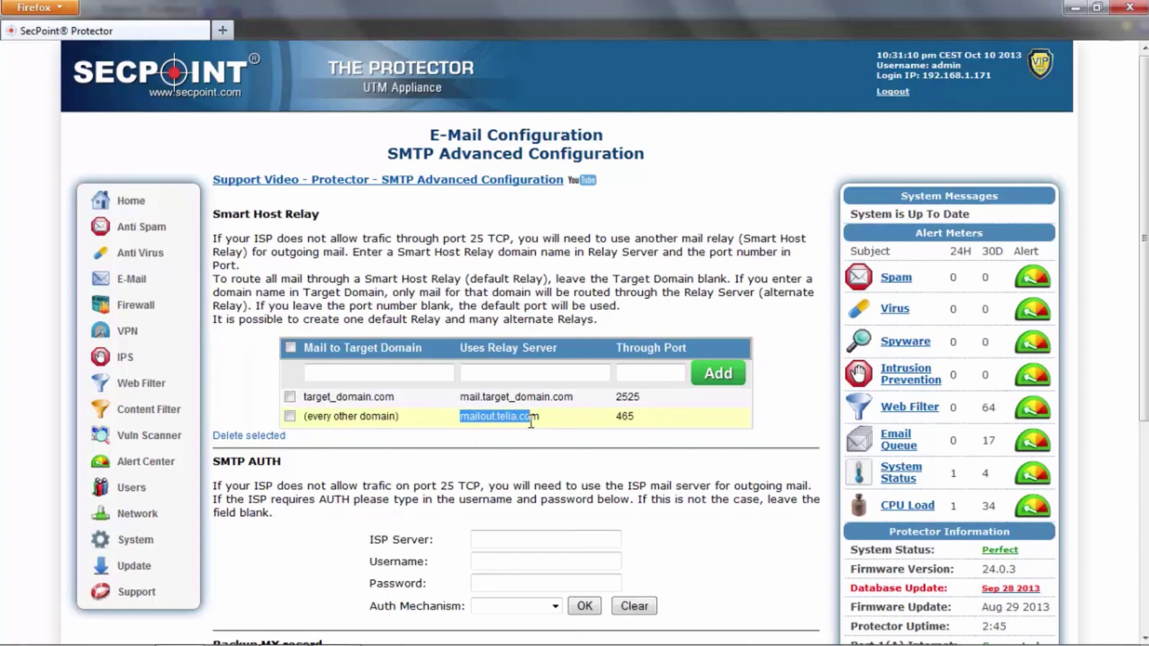
left_click_drag(614, 418, 636, 418)
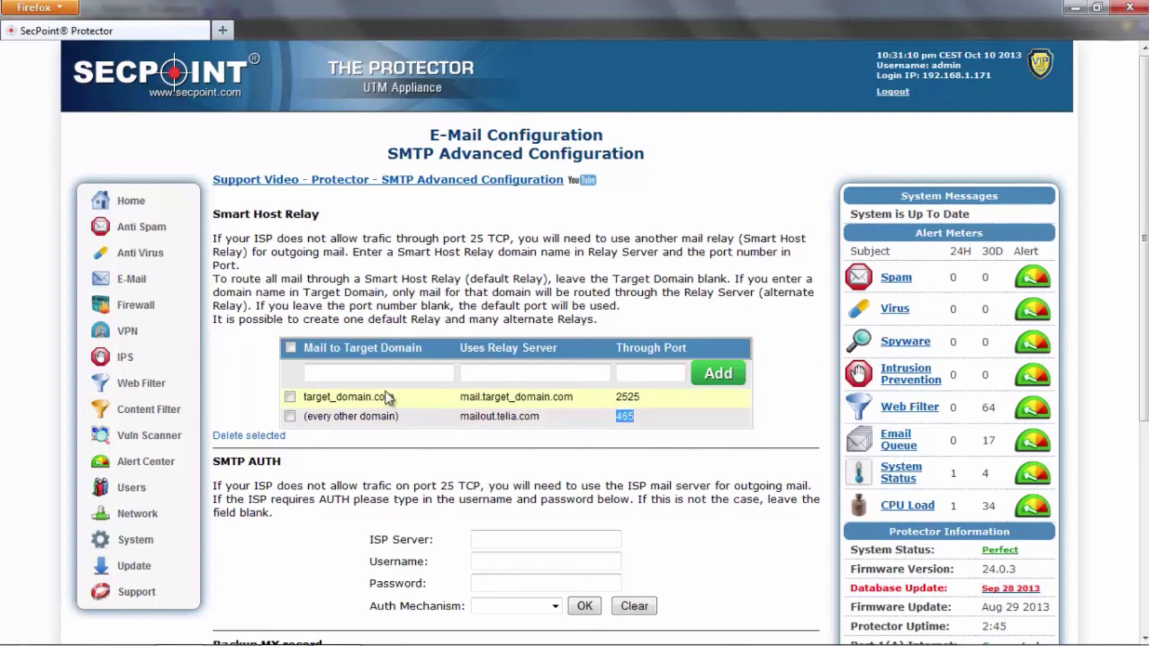
left_click(386, 373)
left_click(387, 374)
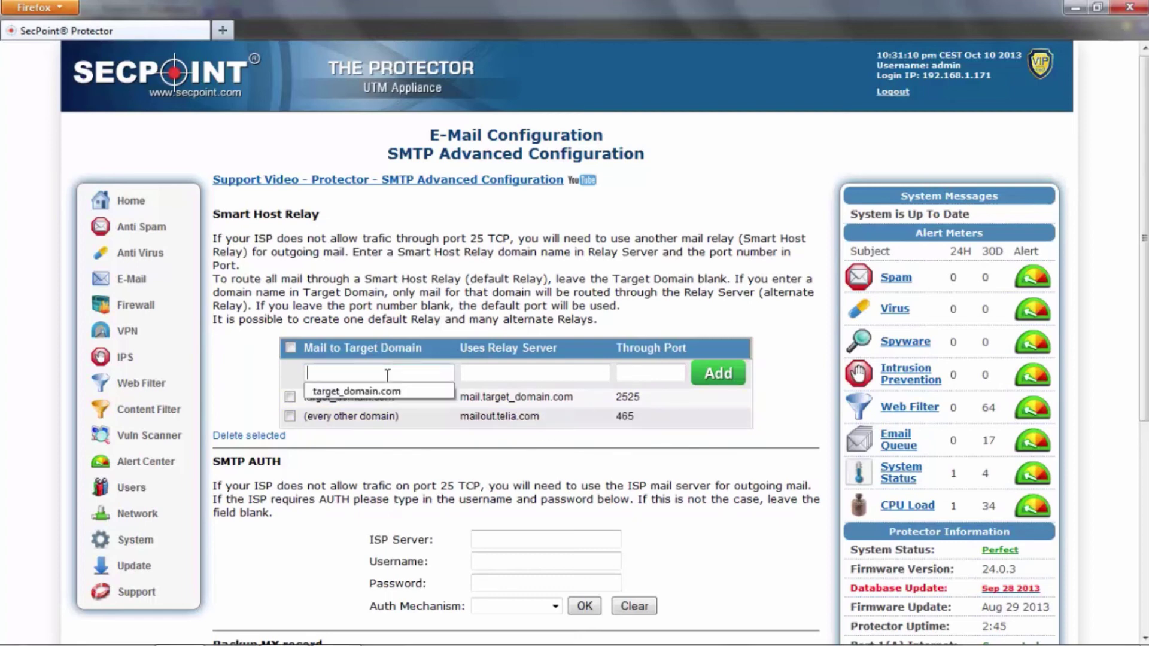
left_click(387, 375)
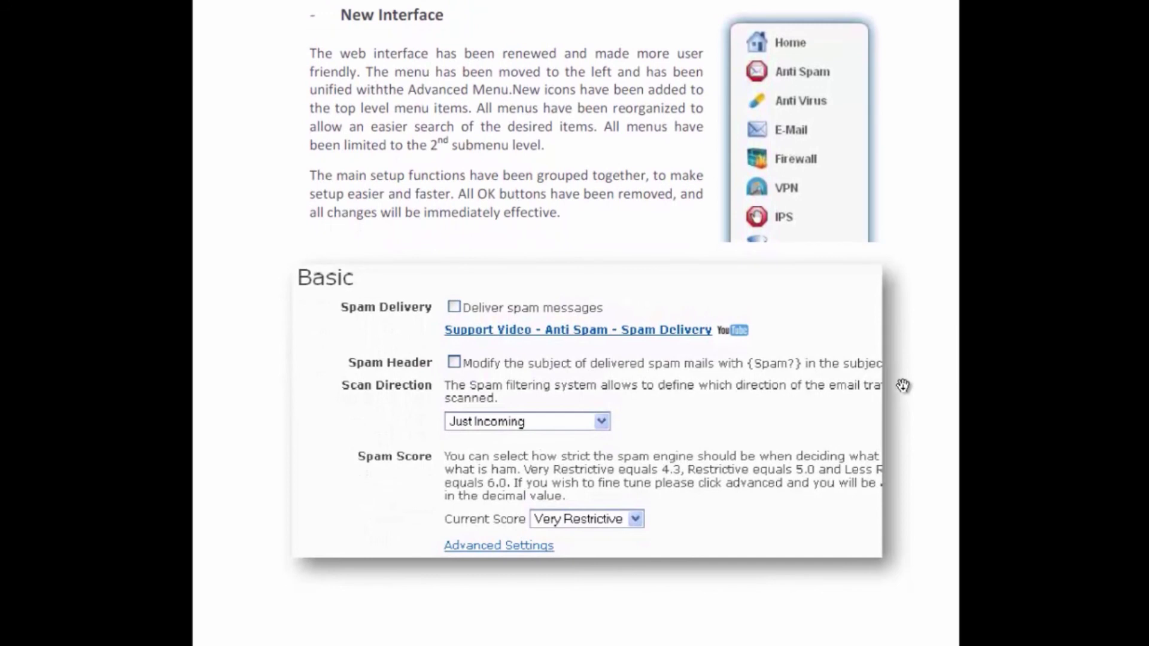
Step: Switch to the Protector 24.0 firmware release document and read its sections on the new interface, modules and new quarantine features
scroll(902, 385, "down", 1)
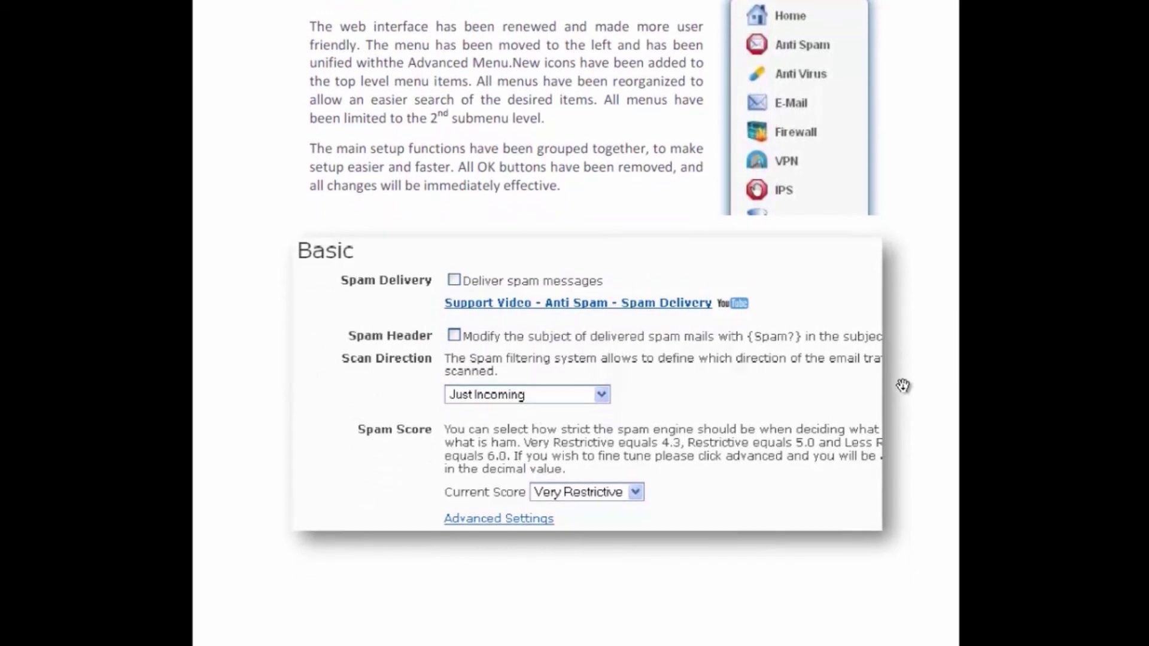
scroll(902, 385, "down", 2)
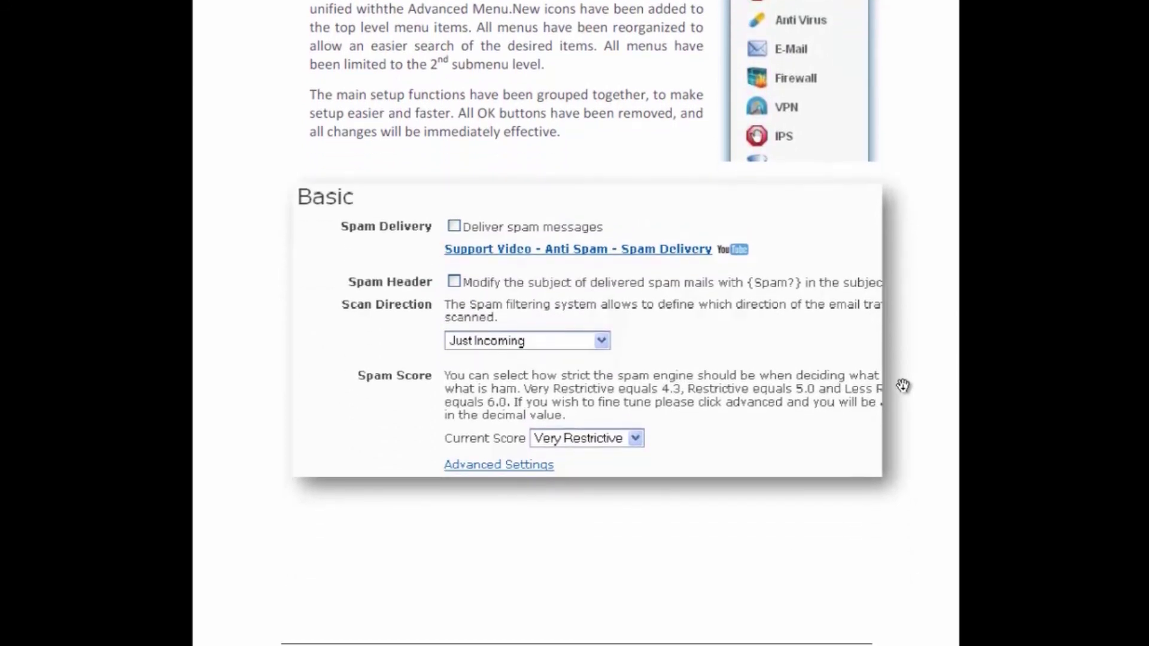
scroll(902, 385, "down", 3)
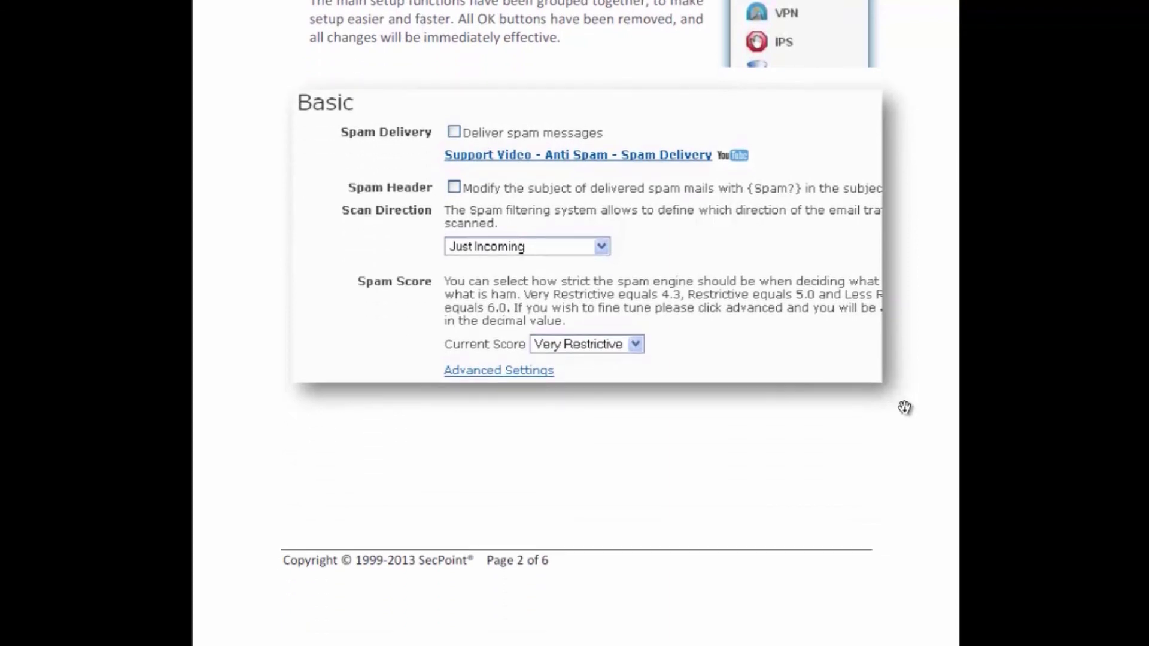
scroll(904, 407, "down", 5)
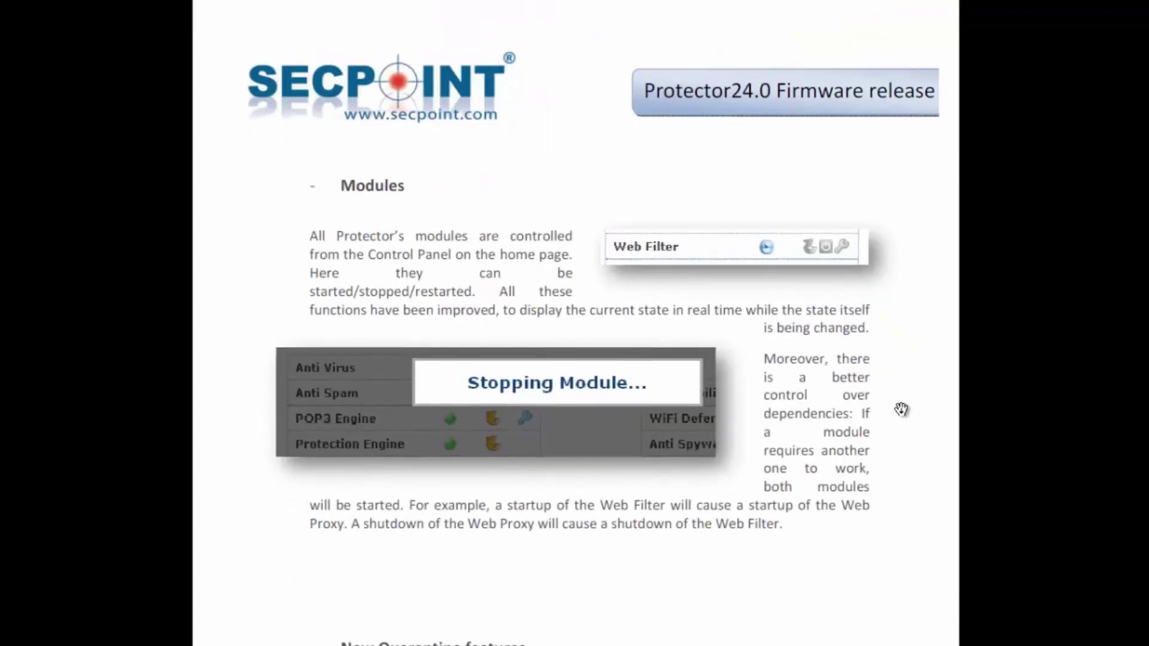
scroll(901, 409, "down", 1)
scroll(901, 410, "down", 2)
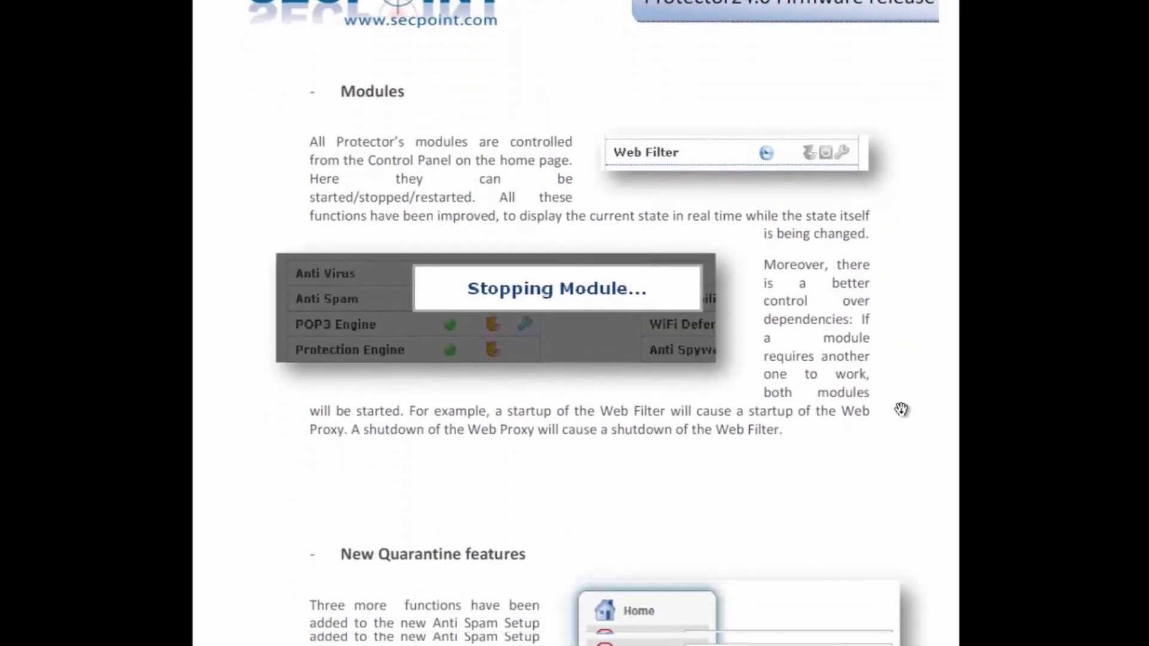
scroll(901, 409, "down", 4)
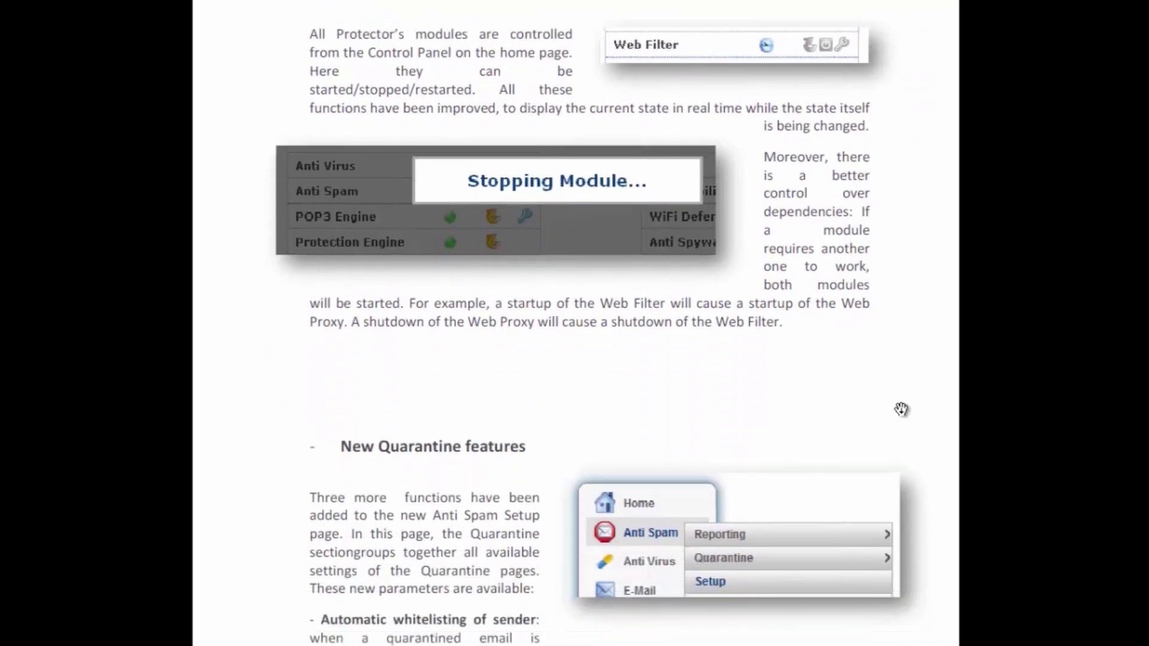